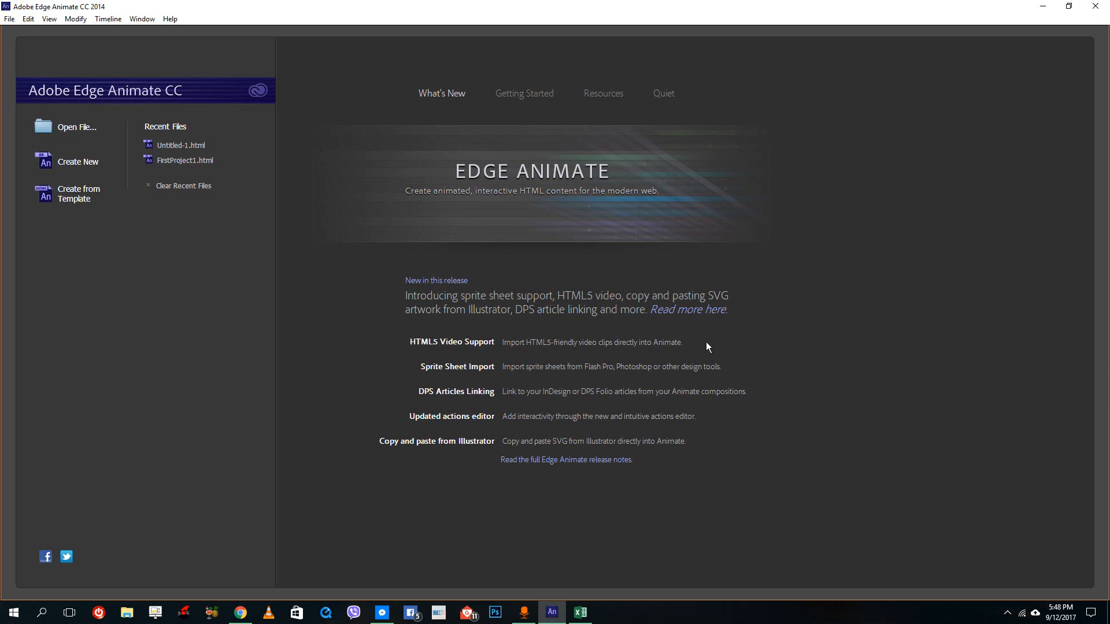
# Create a new composition and set its stage to 800 px wide and 150 px high
pyautogui.click(79, 164)
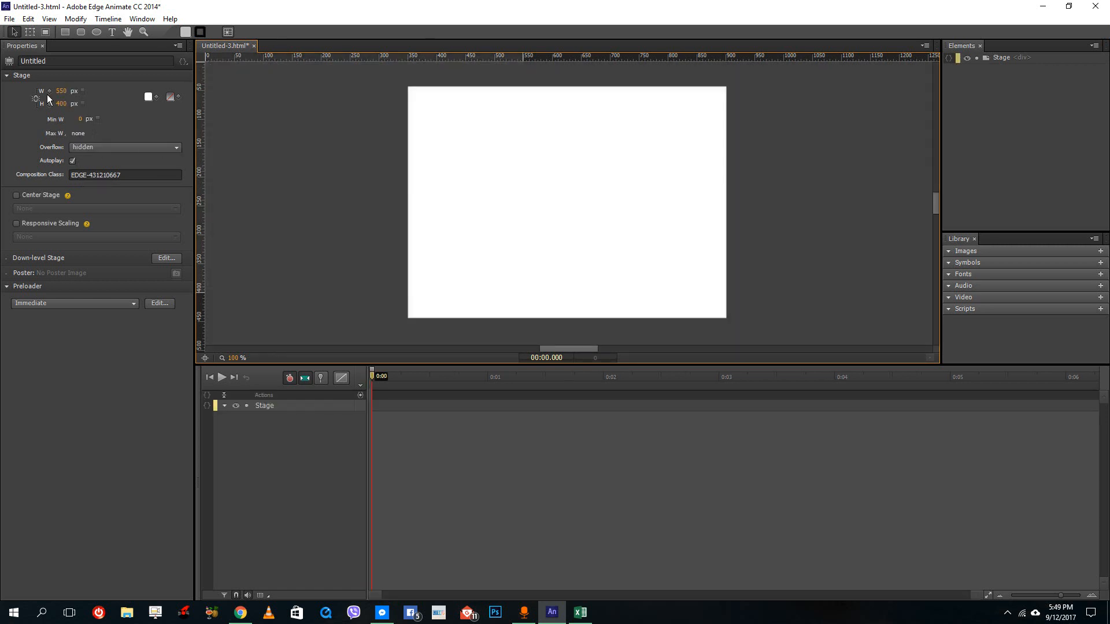
pyautogui.click(61, 90)
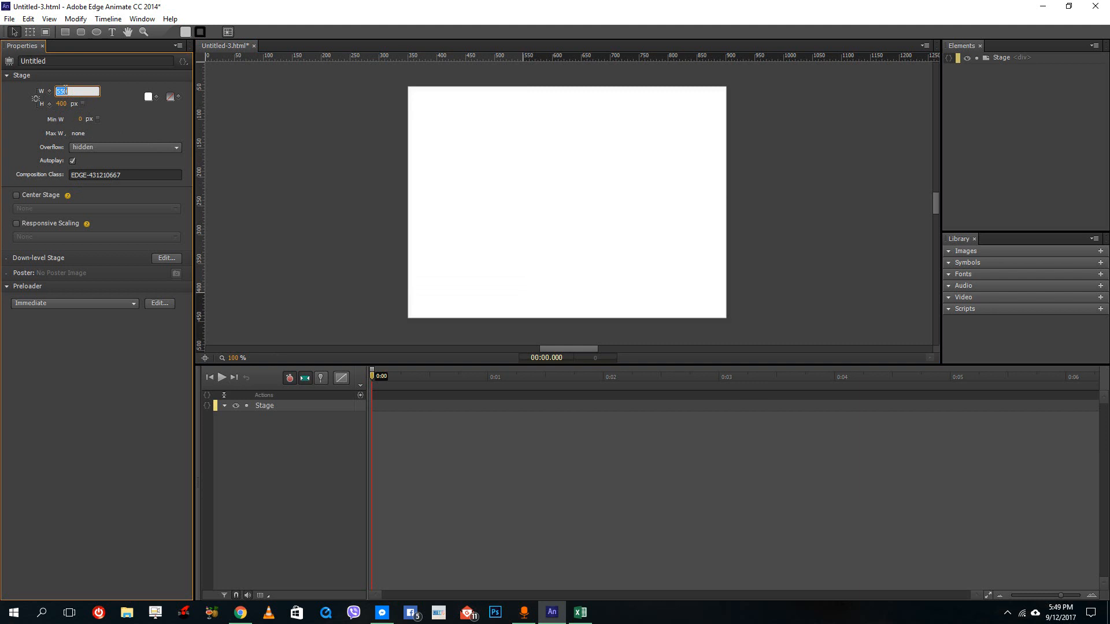
pyautogui.press('Tab')
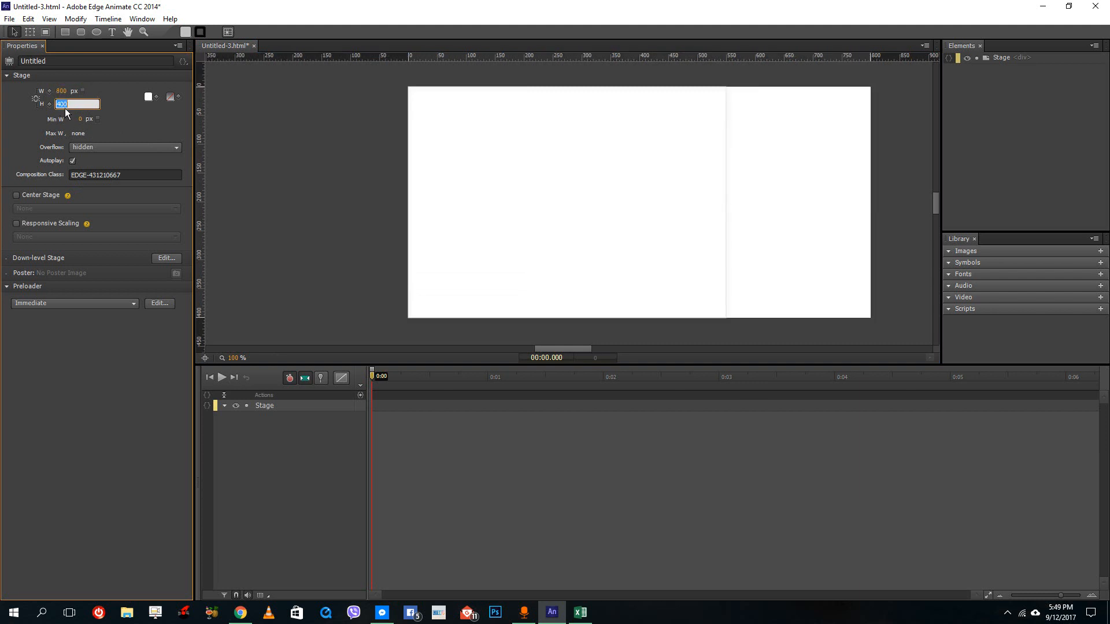
pyautogui.write('100')
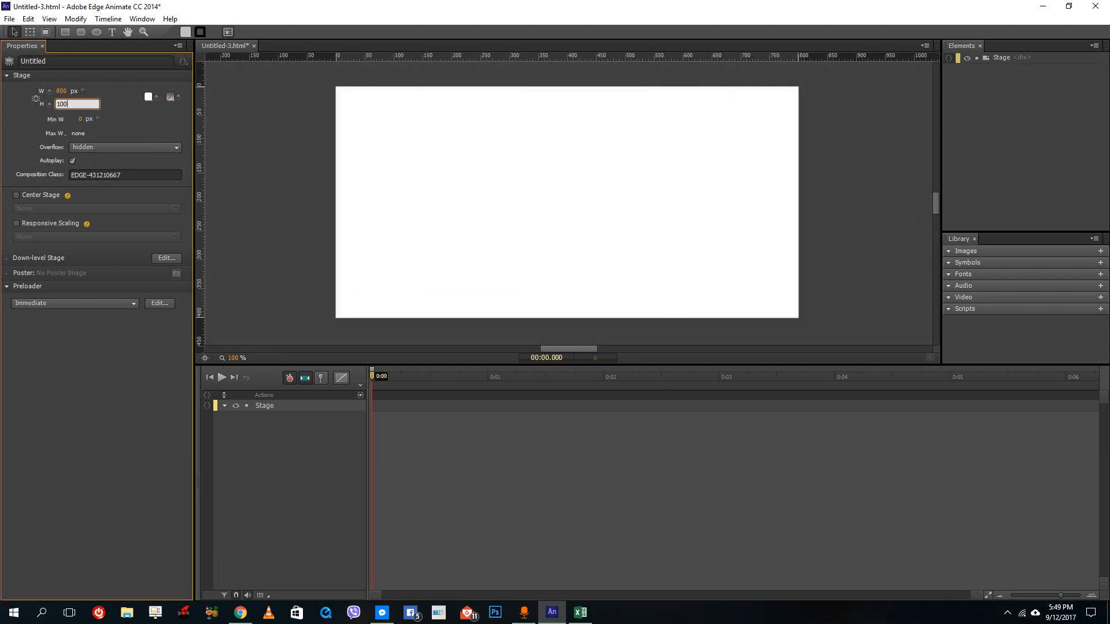
pyautogui.press('Return')
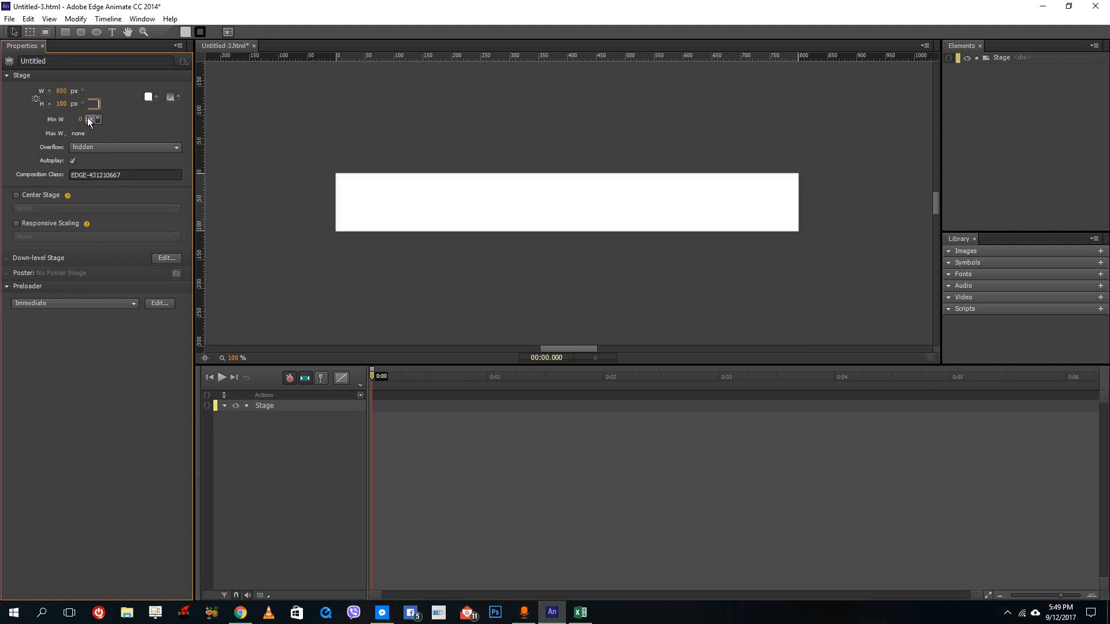
pyautogui.click(66, 104)
pyautogui.write('15')
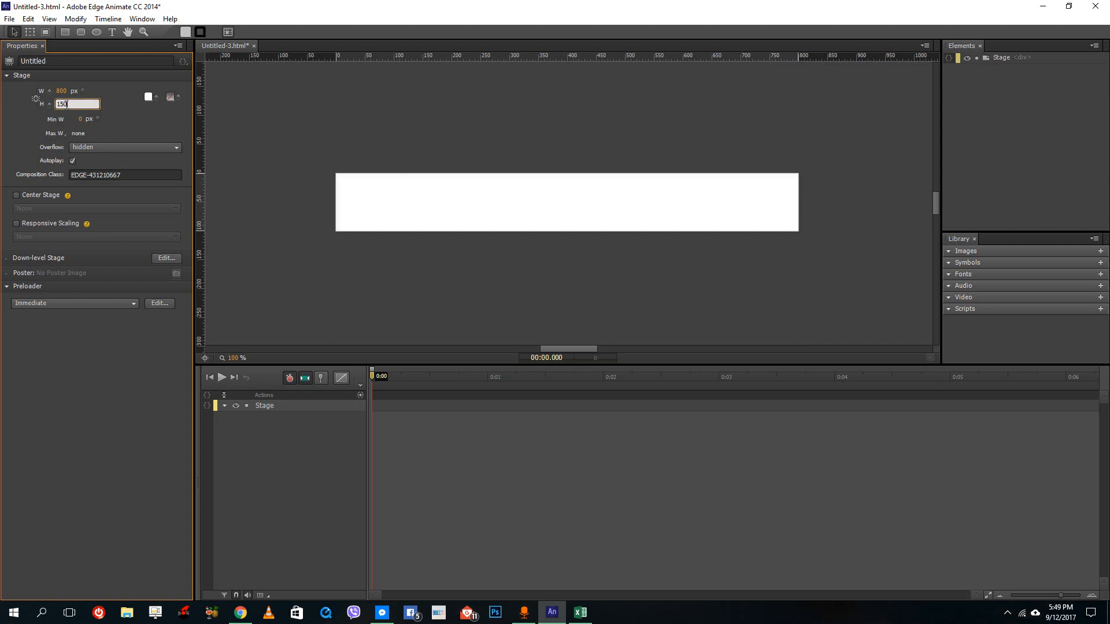
pyautogui.press('Return')
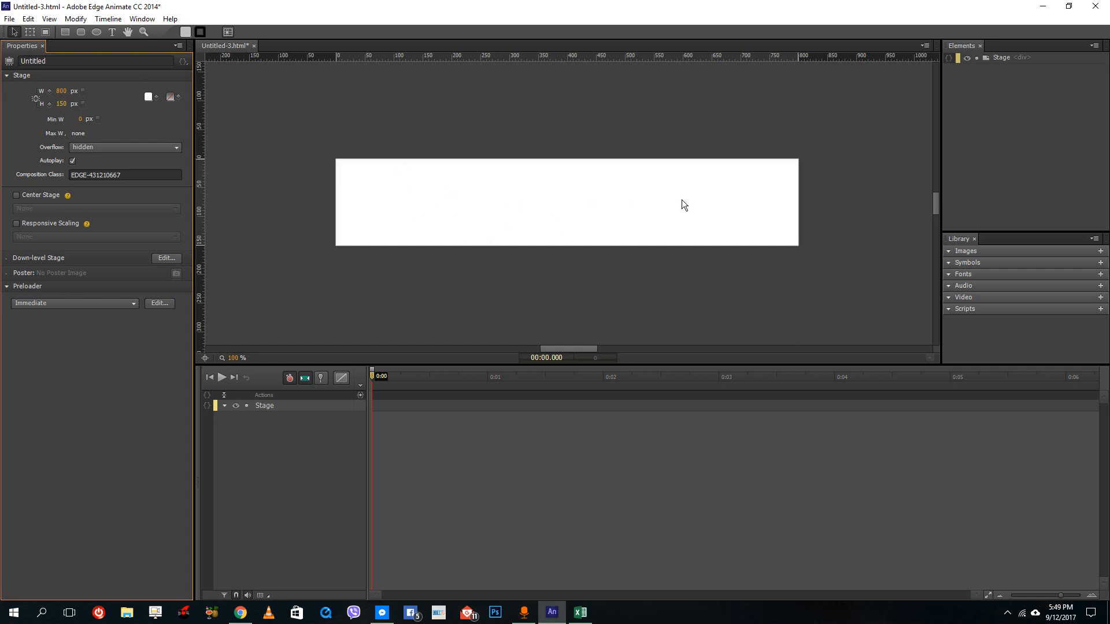
# Draw a circle about 441 px in diameter overlapping the stage's right end, at about X 465 px, Y -155 px
pyautogui.click(96, 34)
pyautogui.moveTo(551, 90)
pyautogui.mouseDown()
pyautogui.moveTo(732, 262)
pyautogui.moveTo(980, 462)
pyautogui.mouseUp()
pyautogui.moveTo(796, 264); pyautogui.dragTo(737, 254)
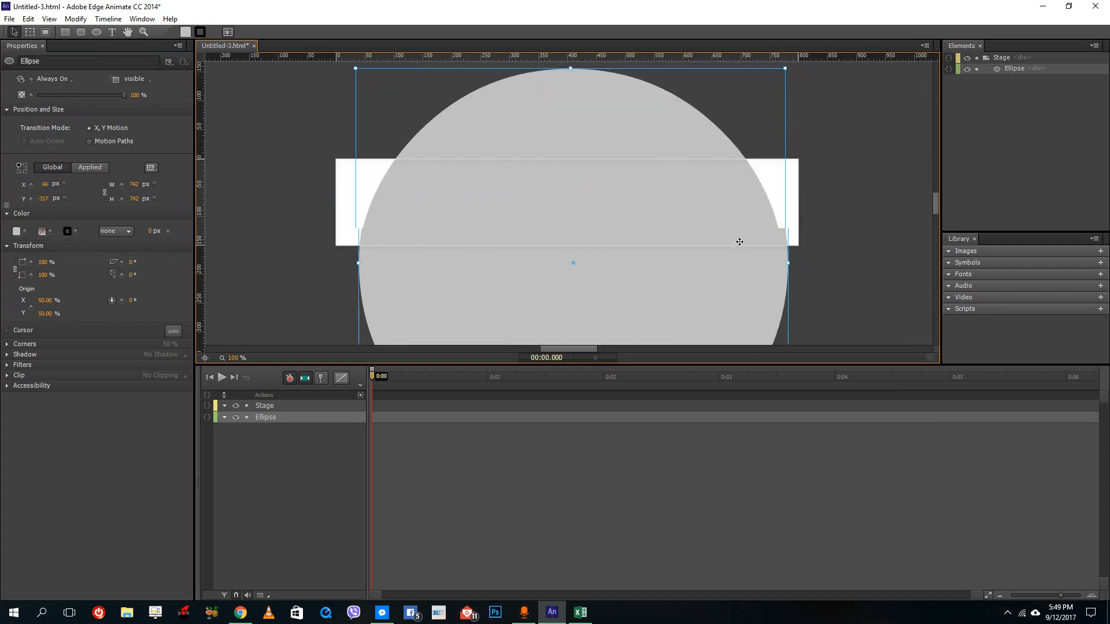
pyautogui.moveTo(766, 89); pyautogui.dragTo(733, 154)
pyautogui.moveTo(713, 196); pyautogui.dragTo(807, 124)
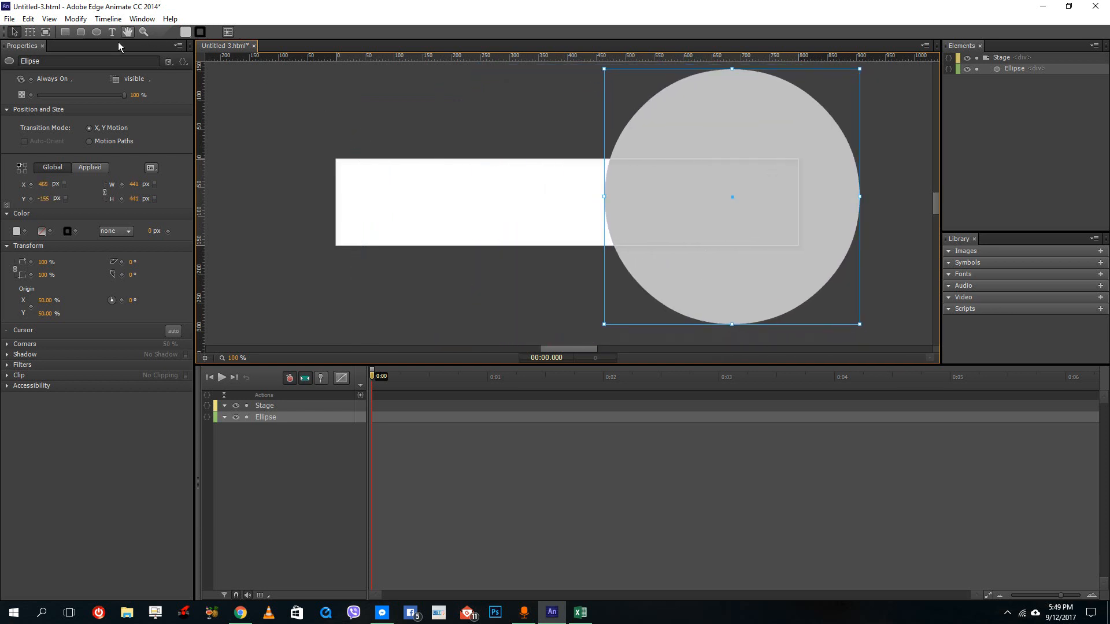
# Shift the circle's transform origin to about 83% X and 49% Y, and move the circle to about X 487 px, Y -153 px
pyautogui.click(29, 32)
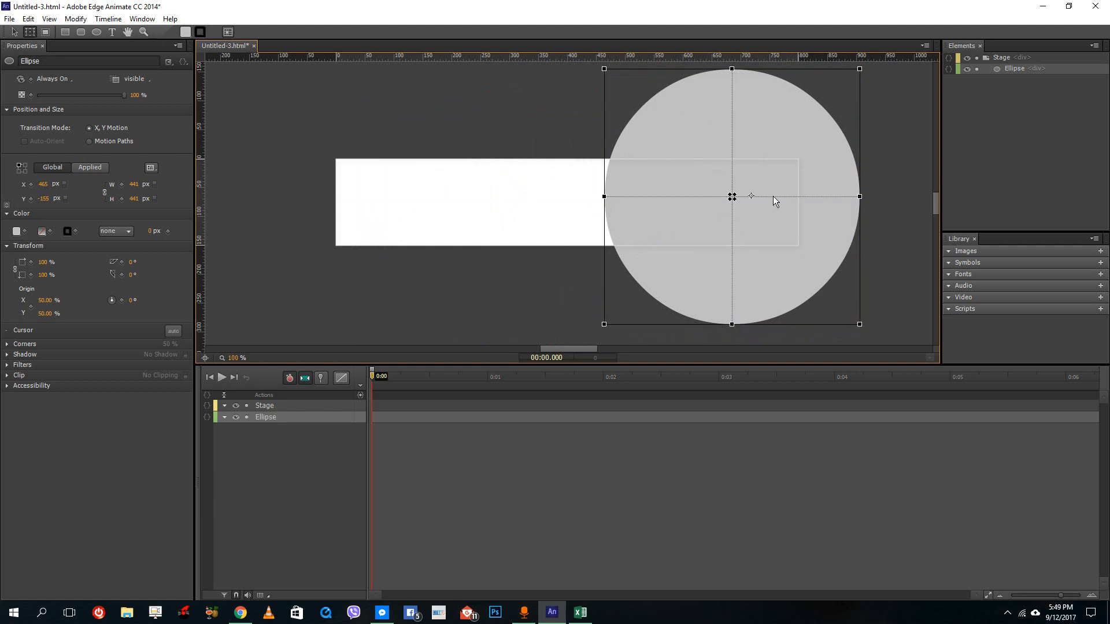
pyautogui.moveTo(815, 200); pyautogui.dragTo(816, 195)
pyautogui.click(15, 32)
pyautogui.moveTo(740, 206)
pyautogui.mouseDown()
pyautogui.moveTo(734, 216)
pyautogui.moveTo(761, 212)
pyautogui.mouseUp()
pyautogui.scroll(-1, 761, 212)
pyautogui.scroll(5, 761, 212)
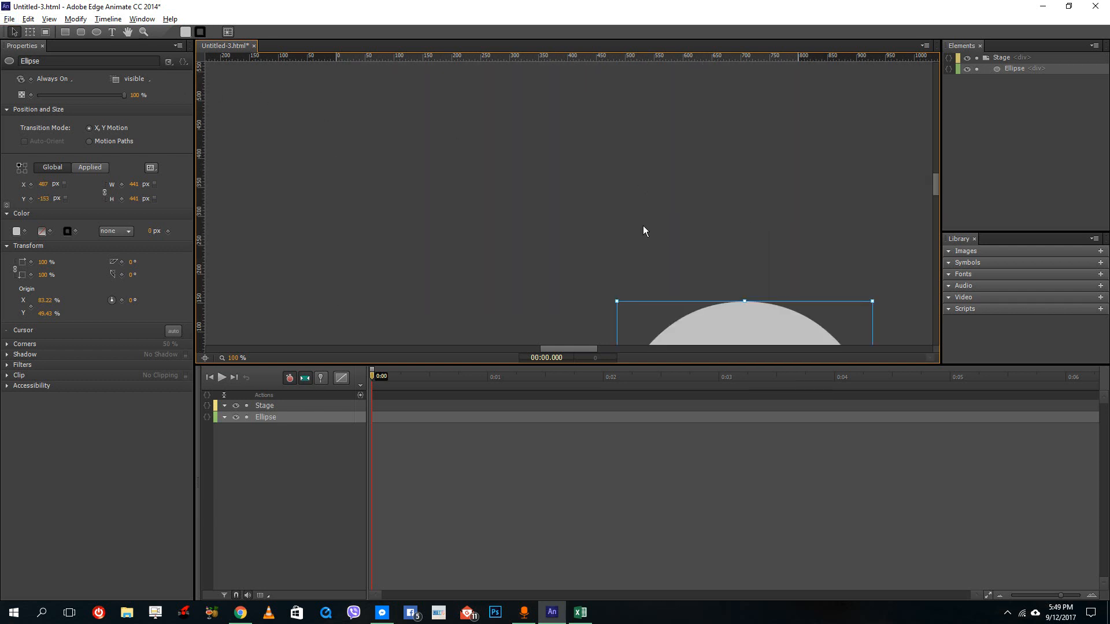
# Adjust the circle's transform origin to about 71% X and 51% Y, near the stage's right edge
pyautogui.scroll(-6, 643, 226)
pyautogui.click(30, 32)
pyautogui.scroll(-10, 803, 168)
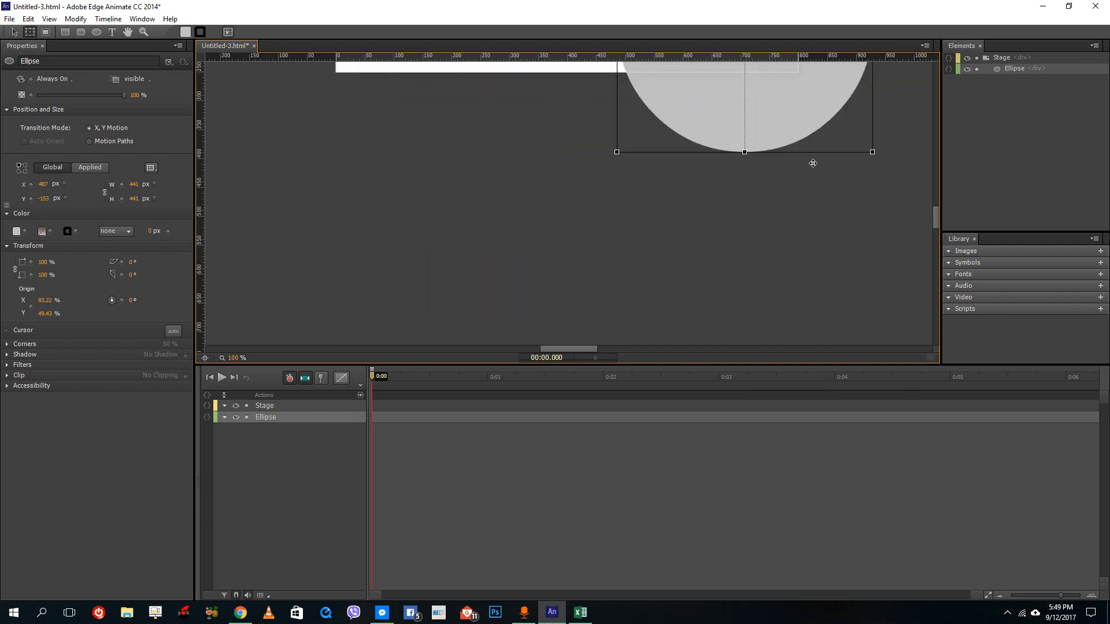
pyautogui.scroll(10, 813, 165)
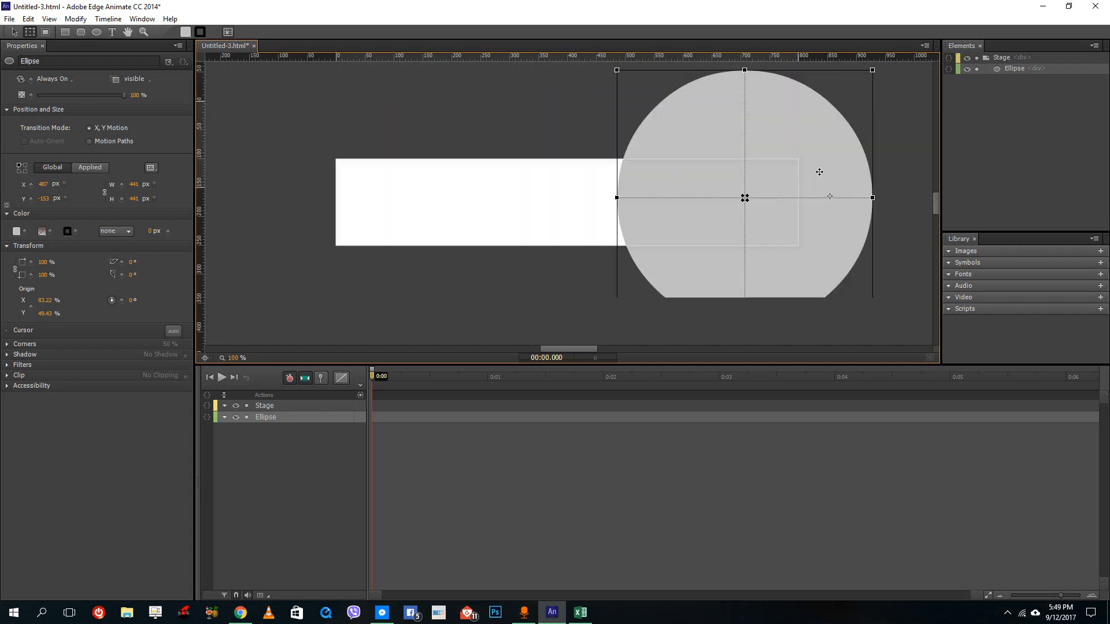
pyautogui.moveTo(829, 198); pyautogui.dragTo(815, 198)
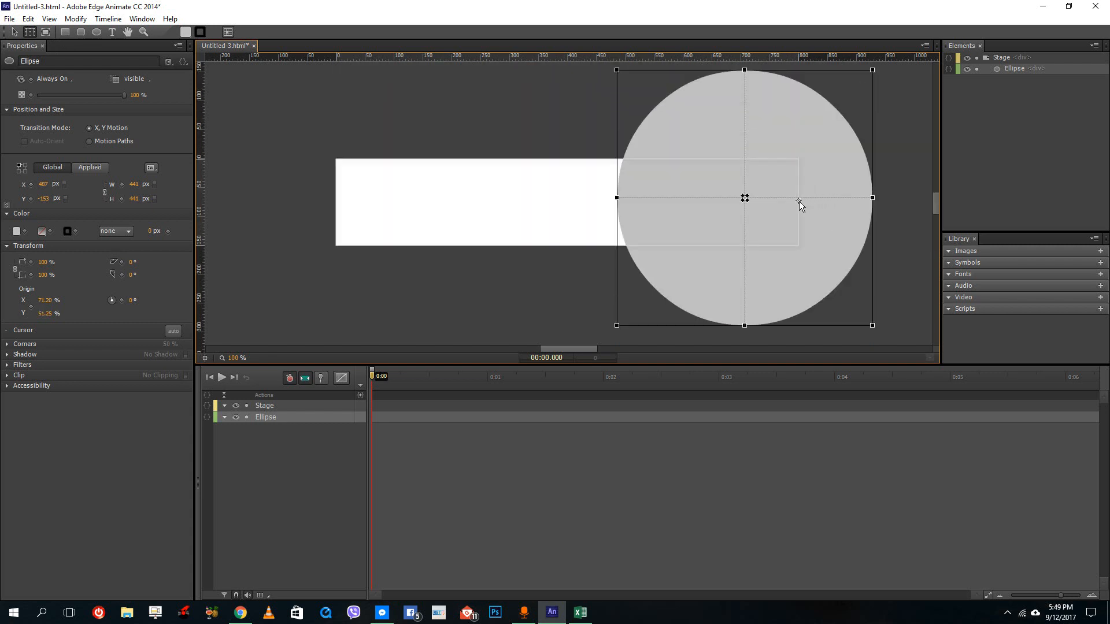
pyautogui.click(14, 32)
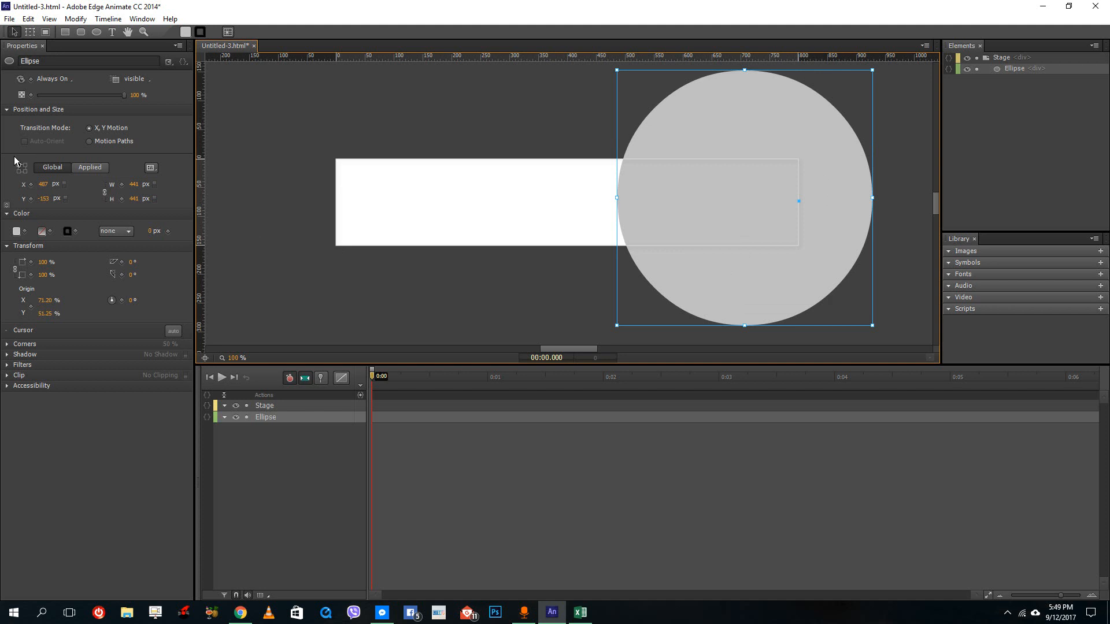
# Fill the circle with a pale bluish-violet color
pyautogui.click(17, 232)
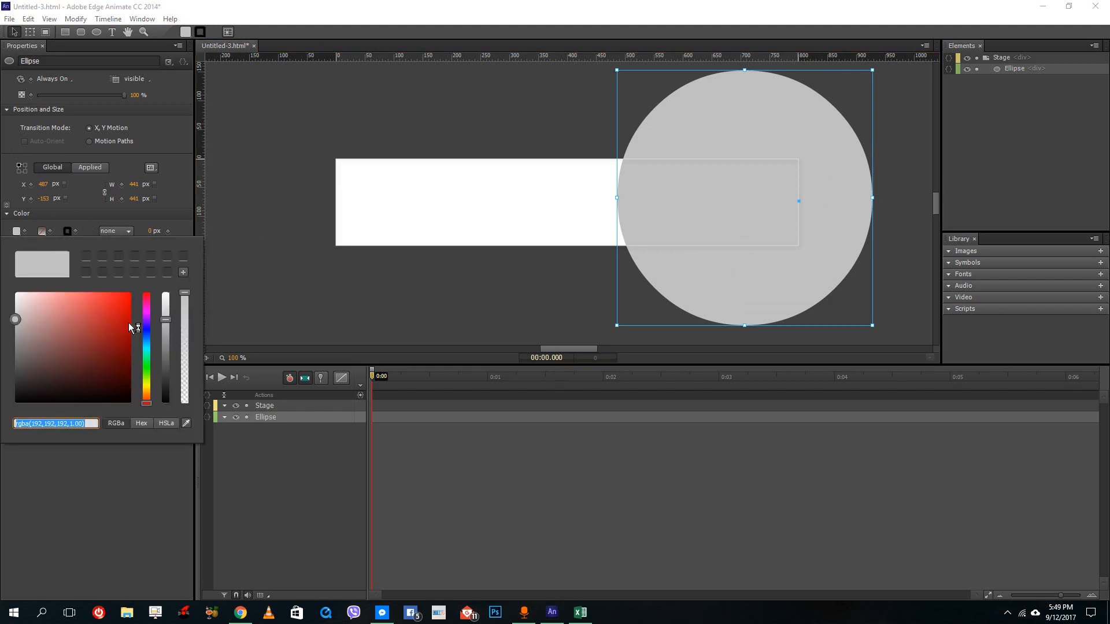
pyautogui.click(147, 330)
pyautogui.click(30, 318)
pyautogui.click(525, 207)
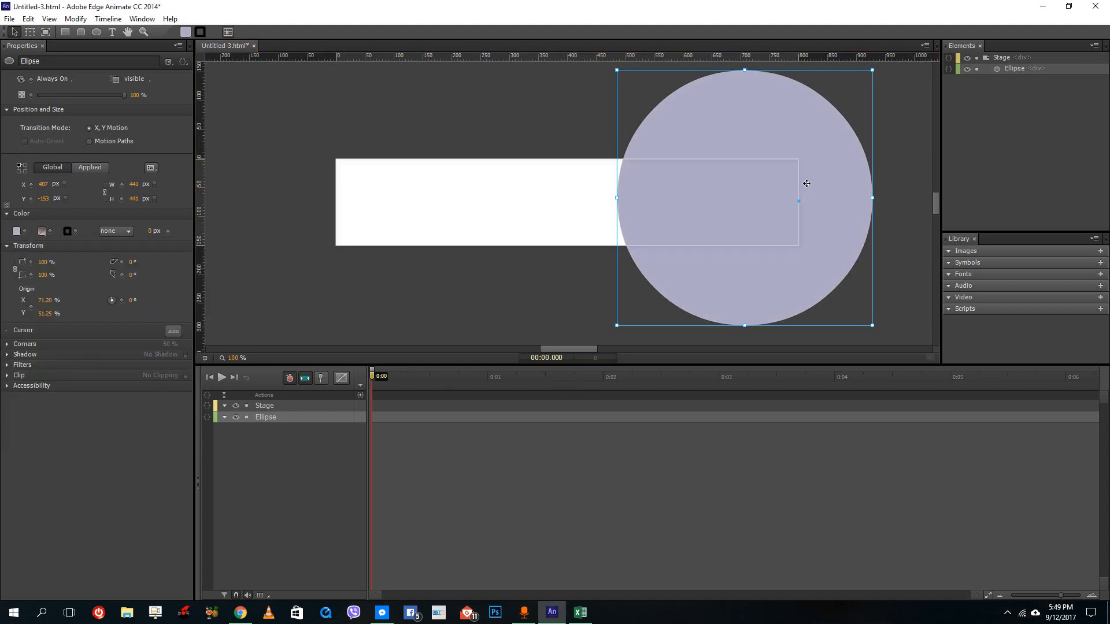
# Move the circle slightly farther right over the stage's end, to about X 512 px
pyautogui.moveTo(807, 199); pyautogui.dragTo(815, 196)
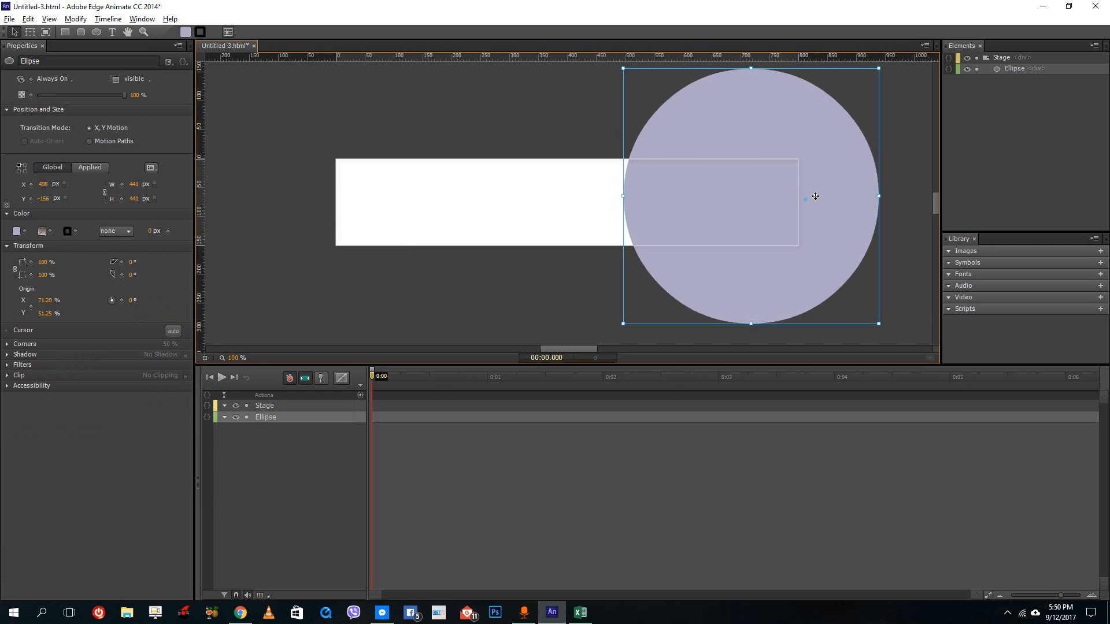
pyautogui.scroll(-2, 812, 194)
pyautogui.scroll(4, 813, 194)
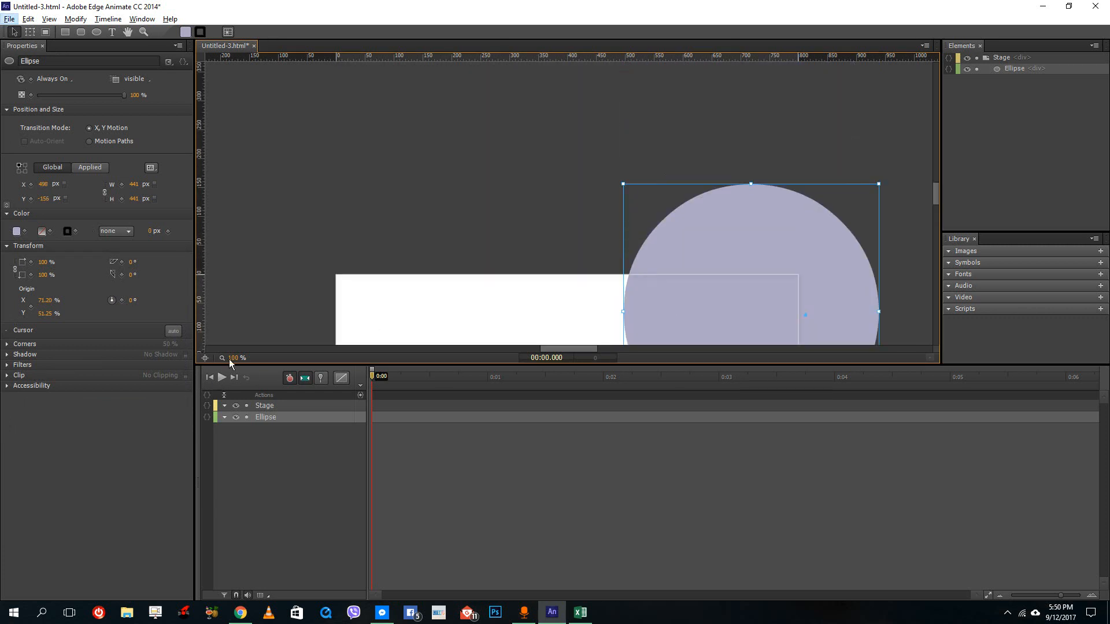
pyautogui.moveTo(237, 360); pyautogui.dragTo(215, 360)
pyautogui.scroll(-3, 718, 238)
pyautogui.scroll(3, 718, 238)
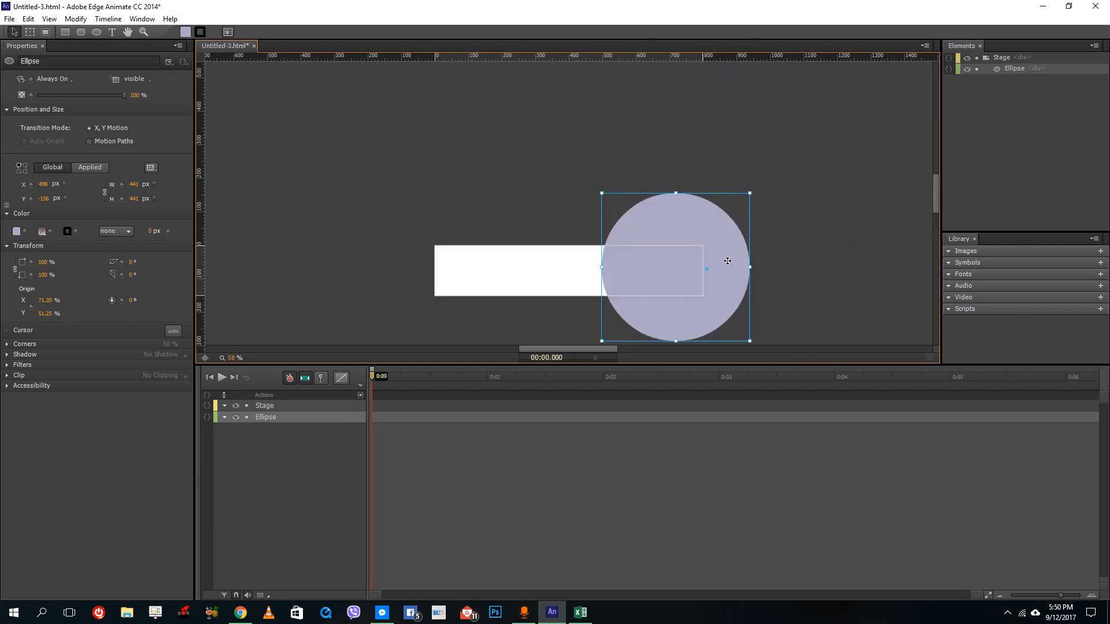
pyautogui.moveTo(727, 261); pyautogui.dragTo(732, 260)
# Animate the circle with a full 360° rotation between 0 and 1 second, using the Pin and the Transform tool
pyautogui.click(422, 379)
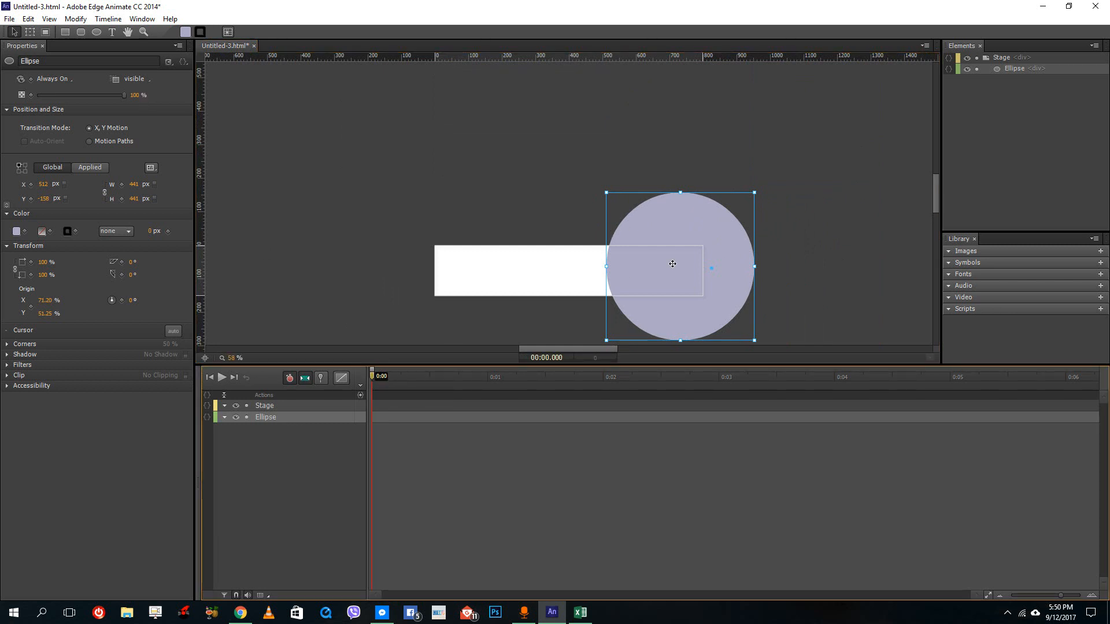
pyautogui.press('q')
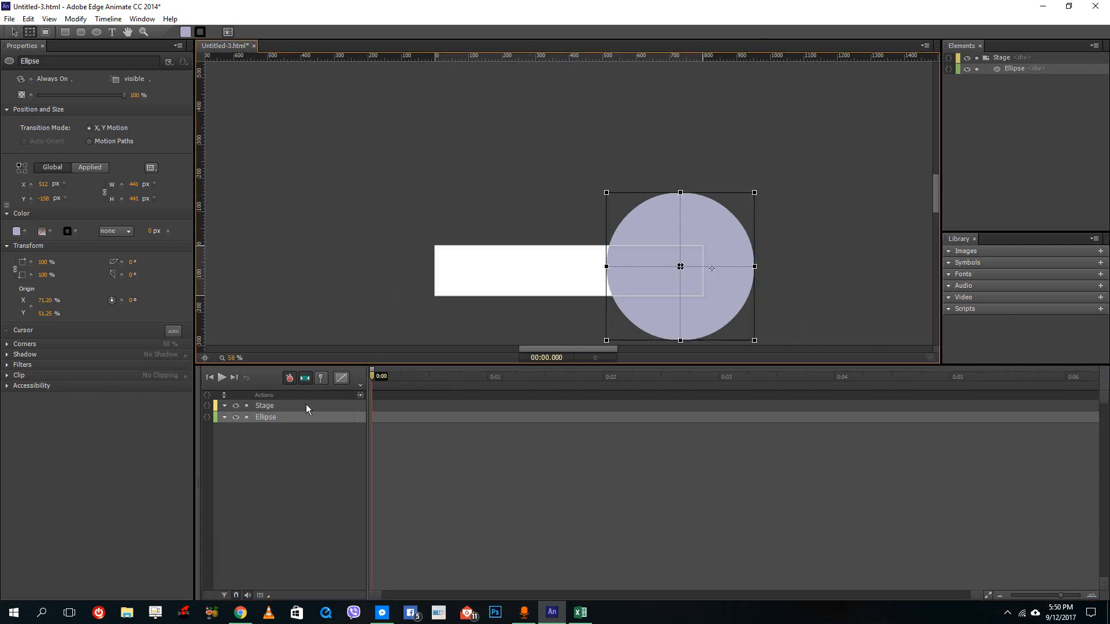
pyautogui.click(321, 379)
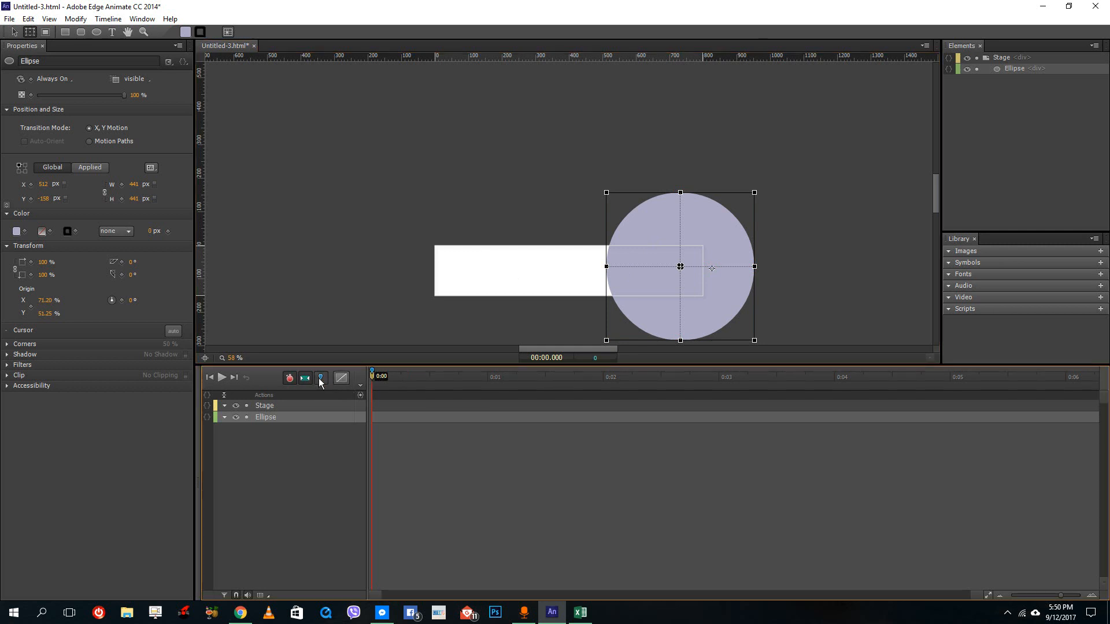
pyautogui.moveTo(370, 383); pyautogui.dragTo(486, 389)
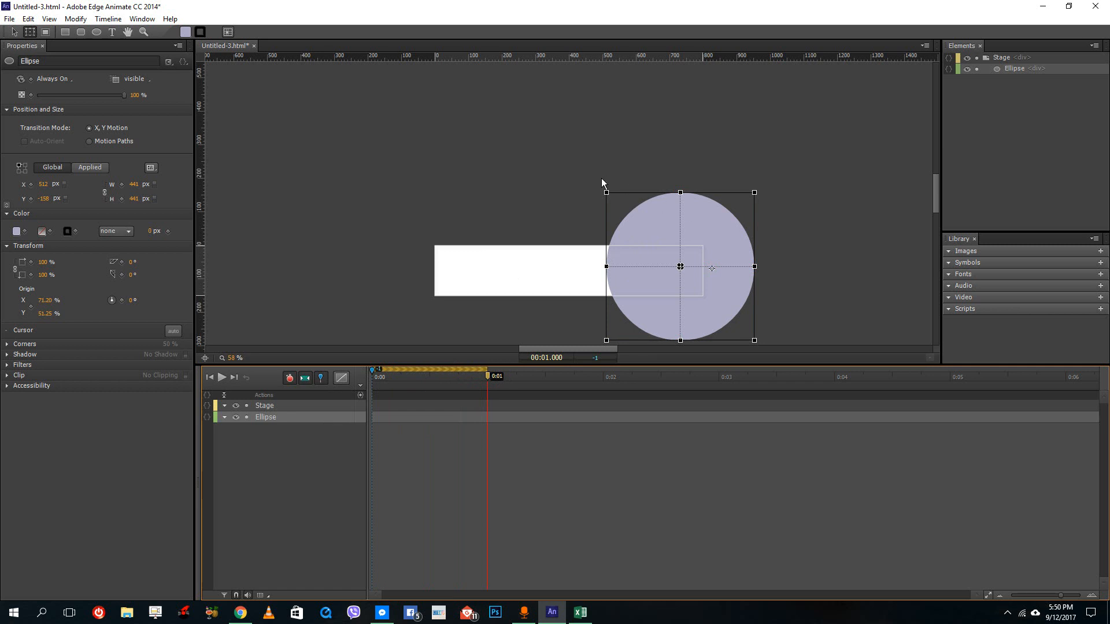
pyautogui.moveTo(605, 190); pyautogui.dragTo(630, 206)
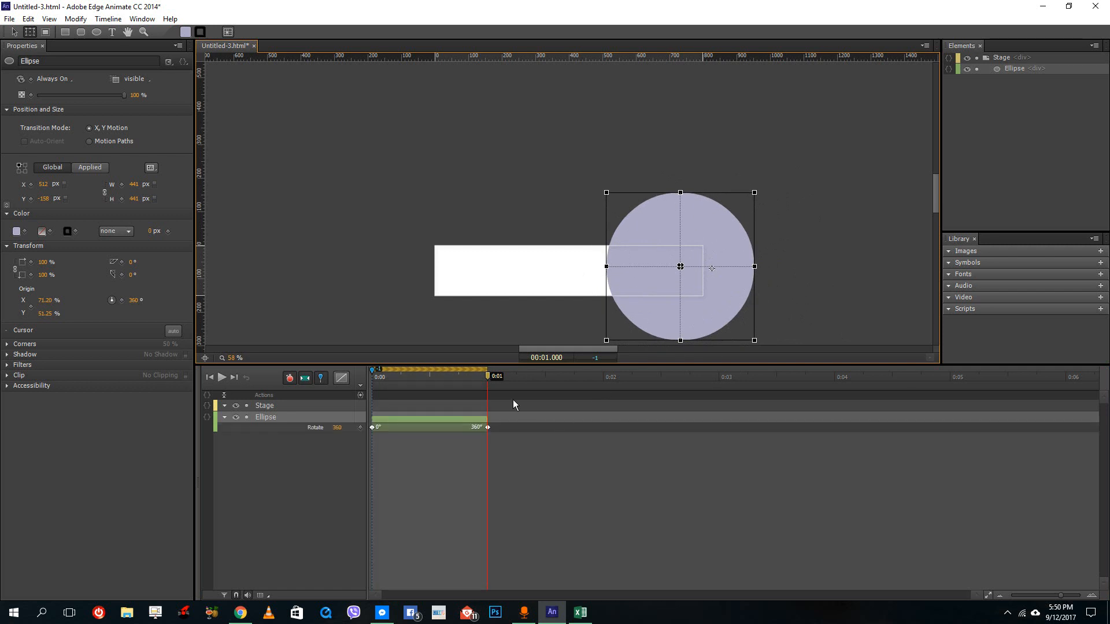
pyautogui.moveTo(481, 377); pyautogui.dragTo(504, 378)
pyautogui.click(492, 229)
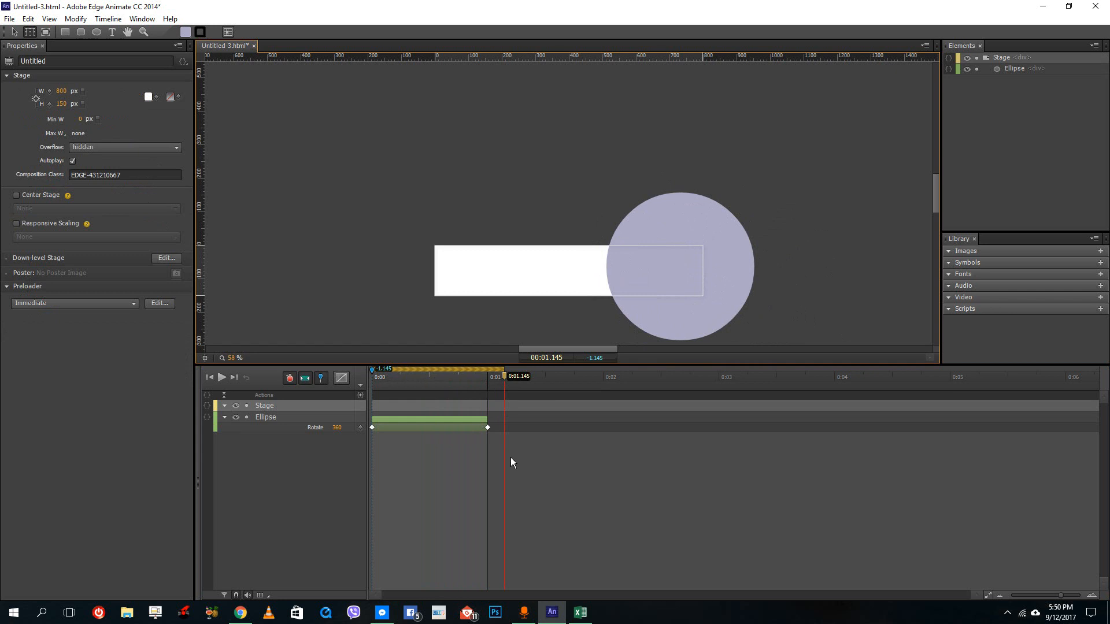
pyautogui.click(483, 426)
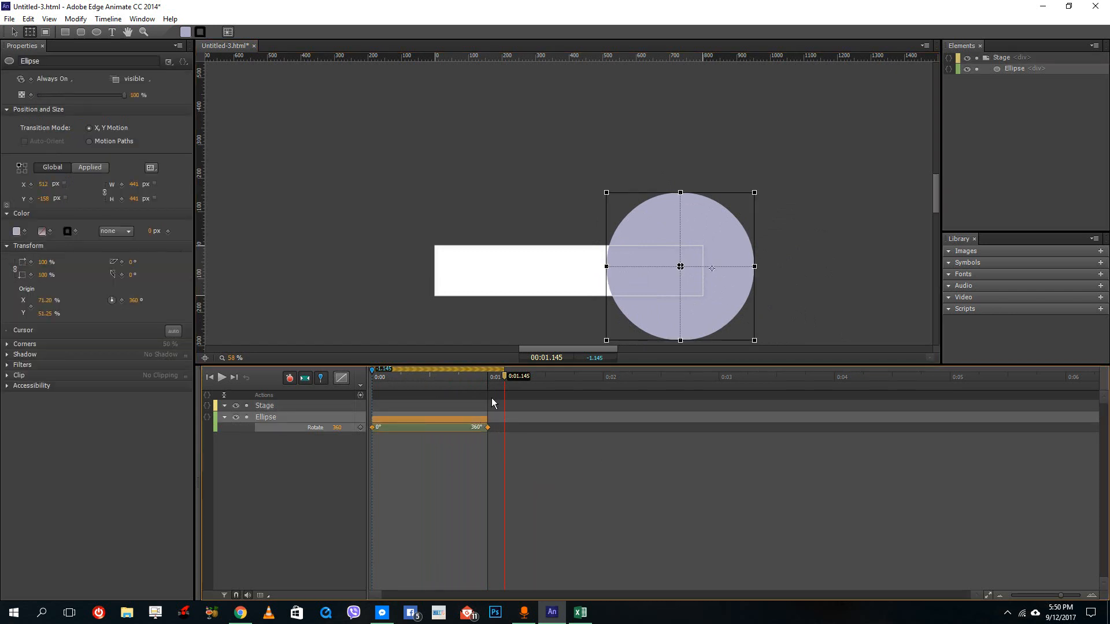
pyautogui.moveTo(503, 378); pyautogui.dragTo(489, 382)
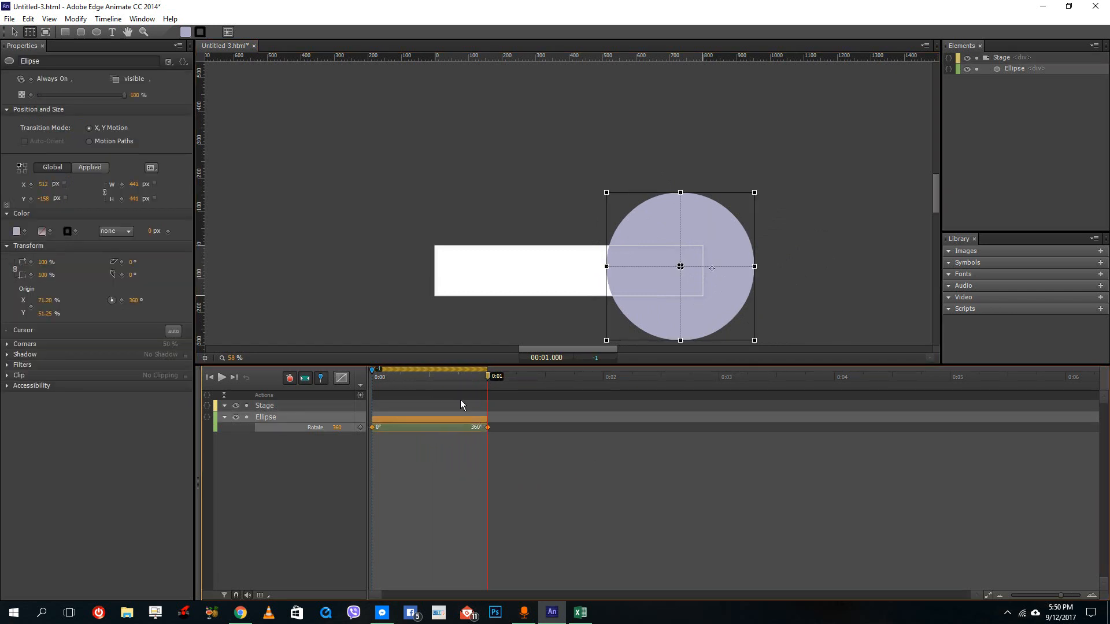
pyautogui.click(498, 427)
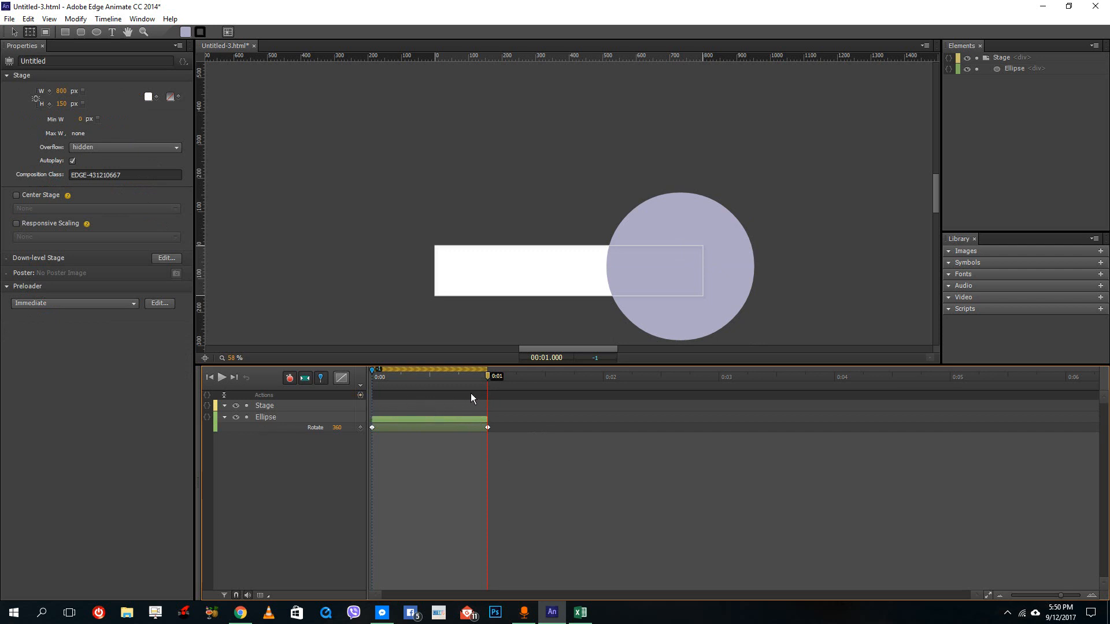
# Add a timeline trigger at 1 second with the Play From playback action targeting the Stage, and edit its start time
pyautogui.click(358, 396)
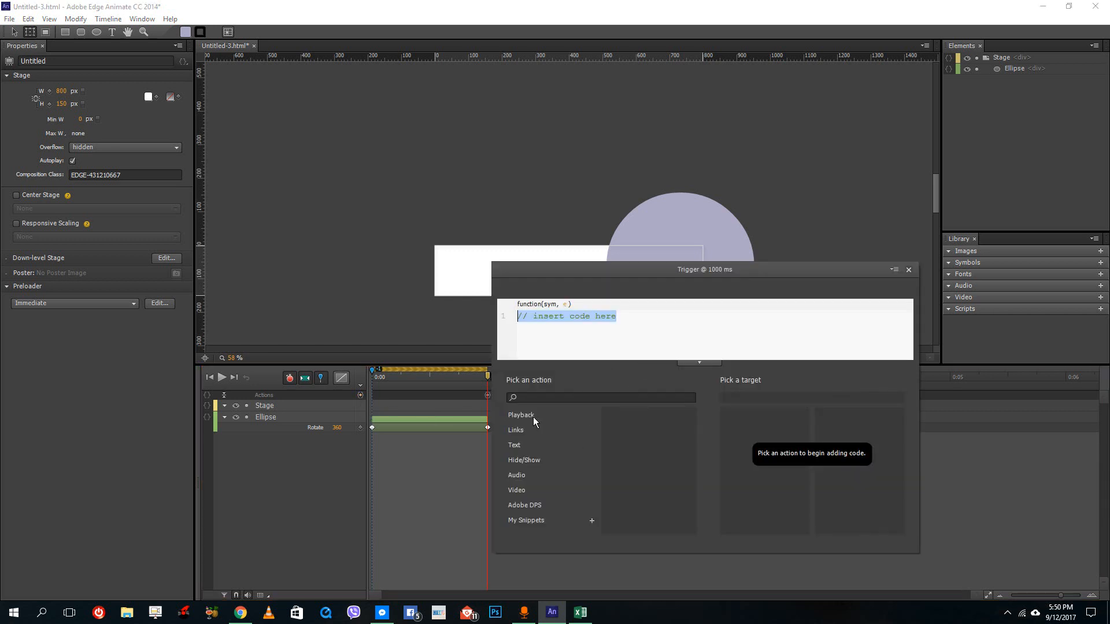
pyautogui.click(526, 416)
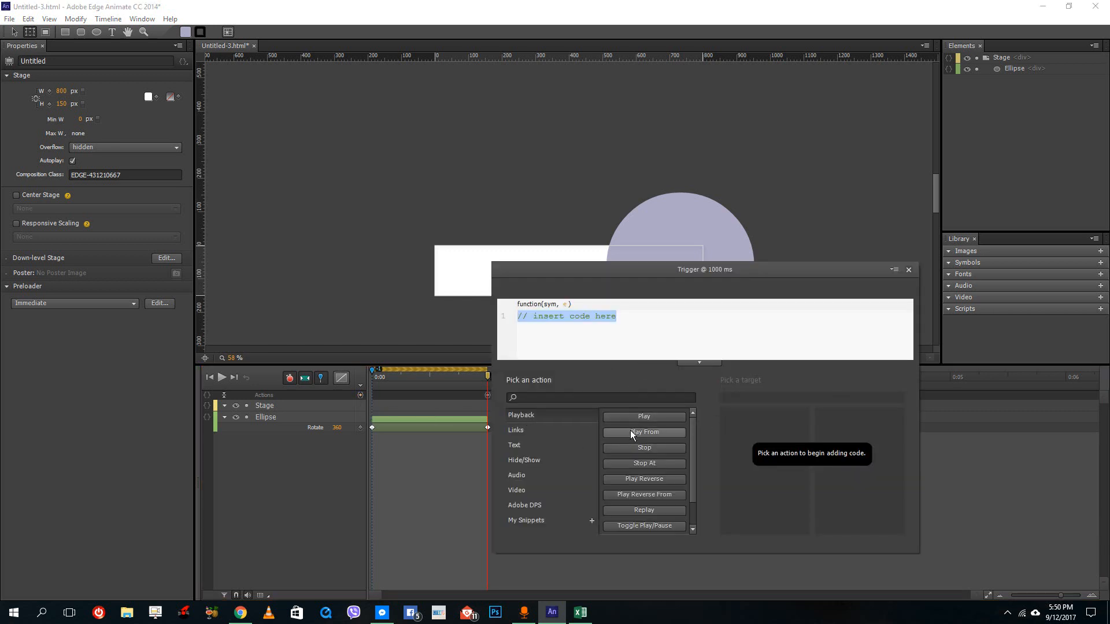
pyautogui.click(650, 431)
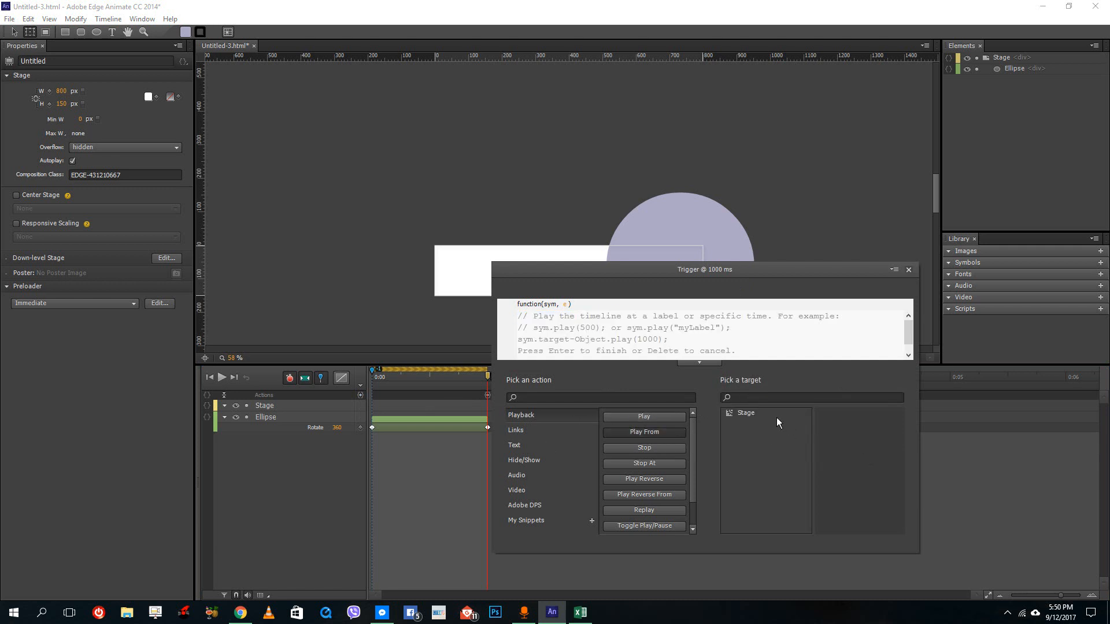
pyautogui.click(752, 413)
pyautogui.press('Return')
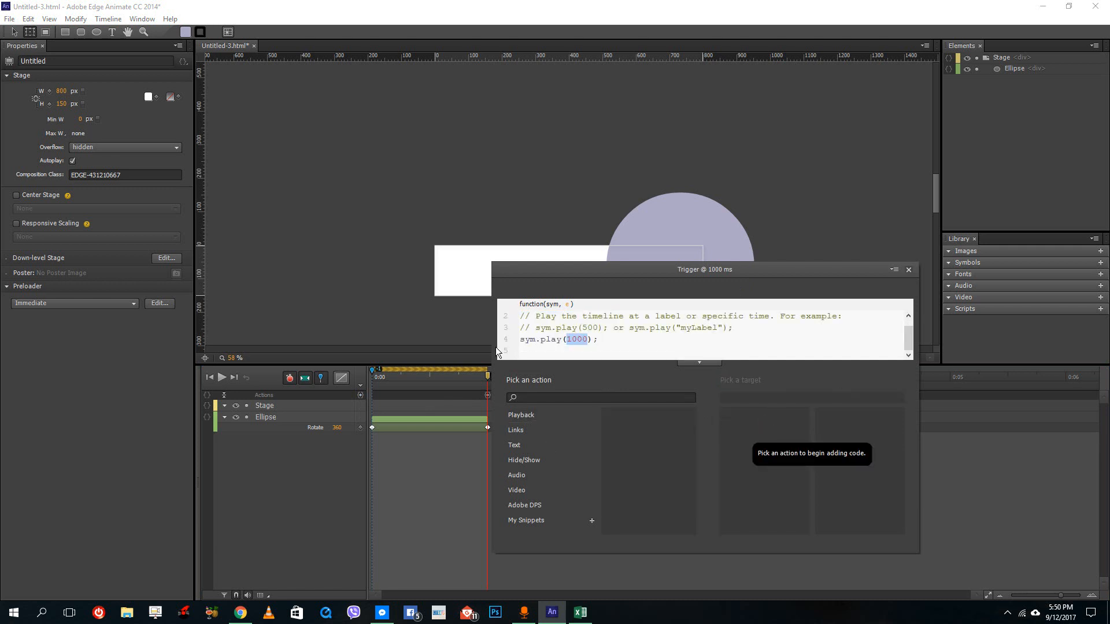
pyautogui.moveTo(587, 340); pyautogui.dragTo(571, 344)
pyautogui.click(906, 270)
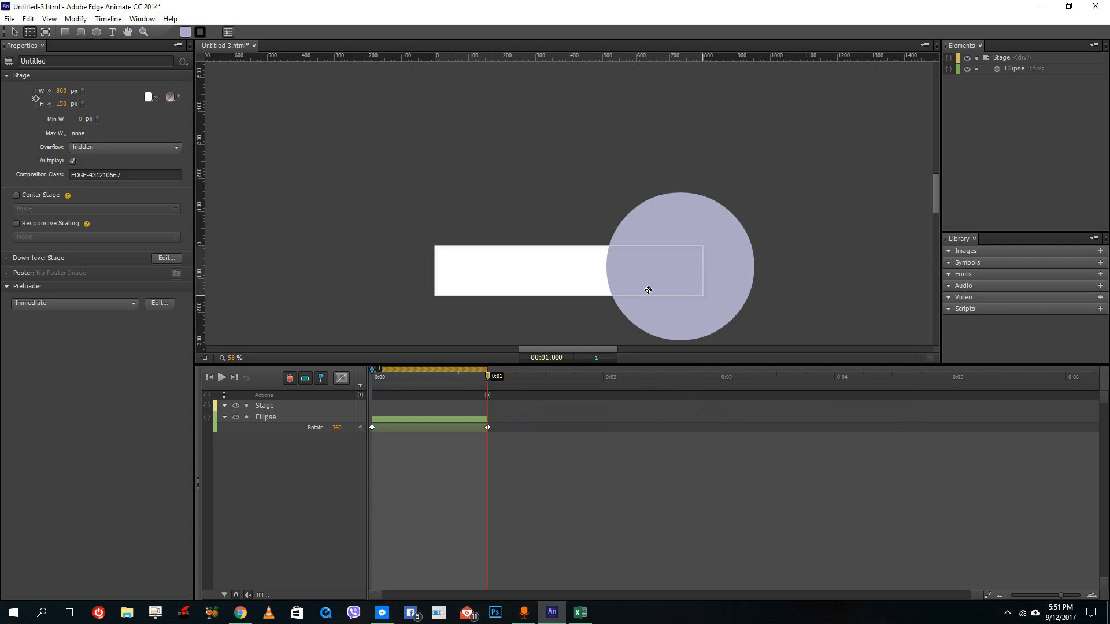
# Preview the composition in the browser to check the rotating circle, and close the preview
pyautogui.click(9, 18)
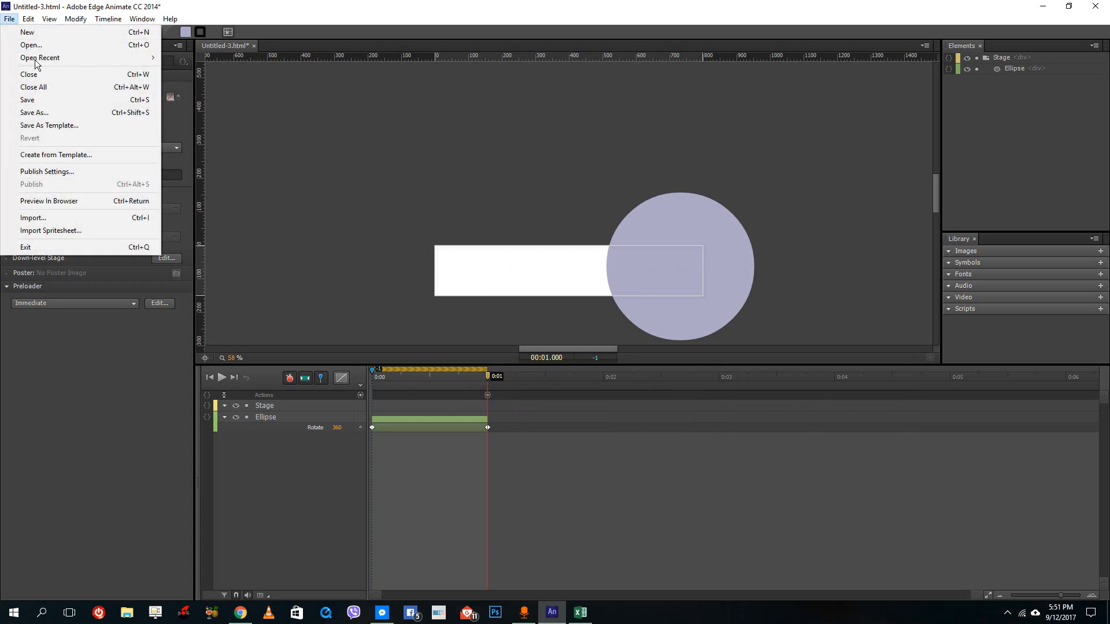
pyautogui.click(64, 200)
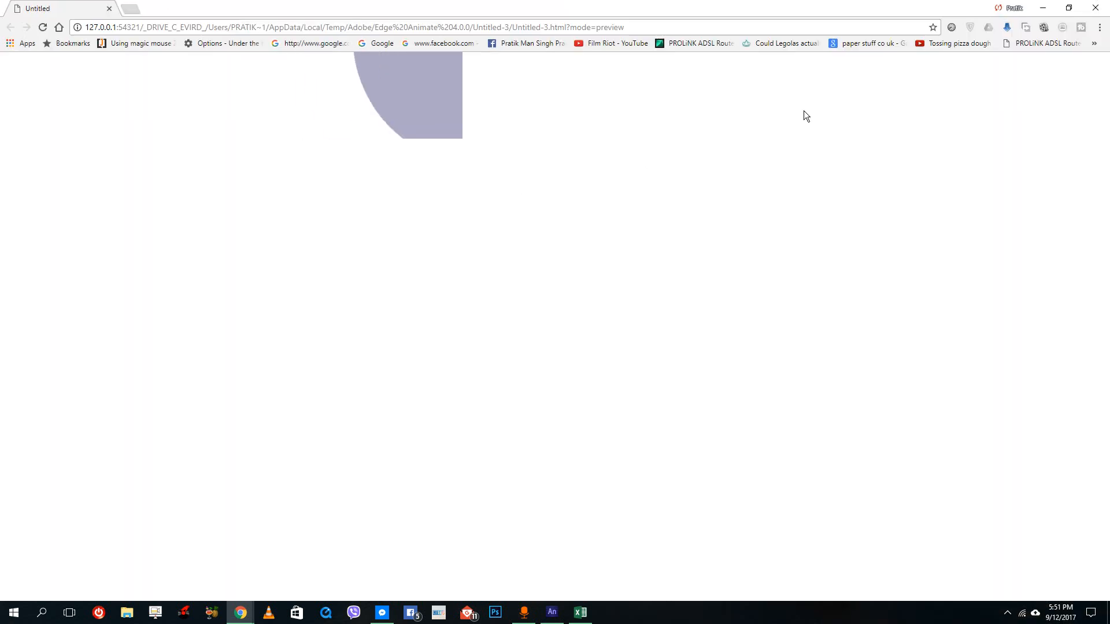
pyautogui.click(1095, 7)
# Duplicate the circle and move the copy over the stage's left end, to about X -238 px, Y -141 px
pyautogui.click(727, 267)
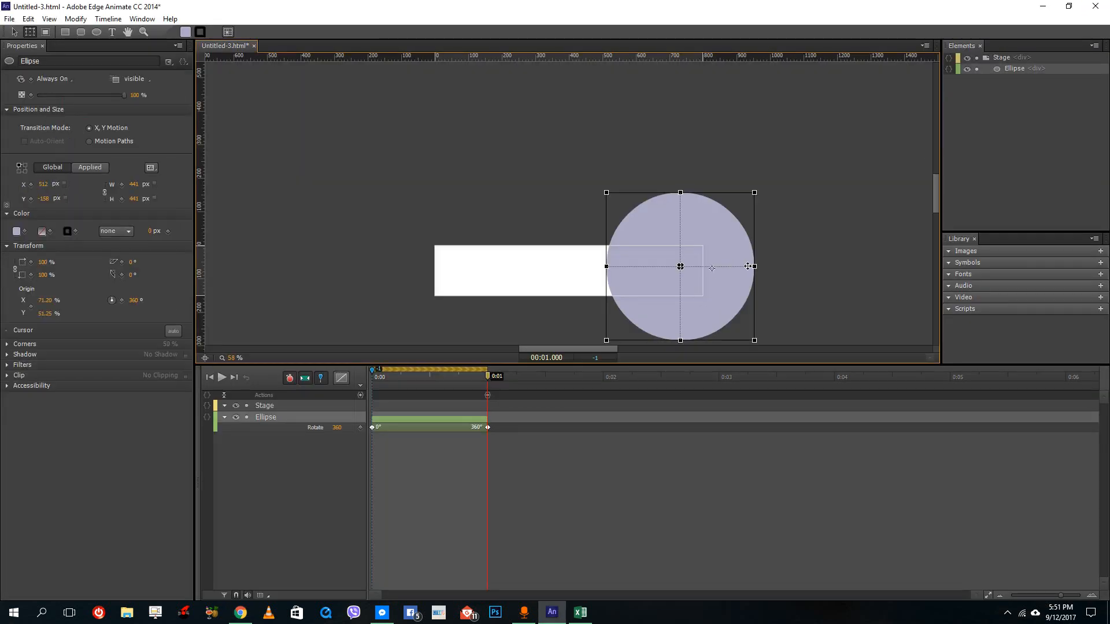
pyautogui.moveTo(391, 376); pyautogui.dragTo(369, 377)
pyautogui.click(268, 418)
pyautogui.press('space')
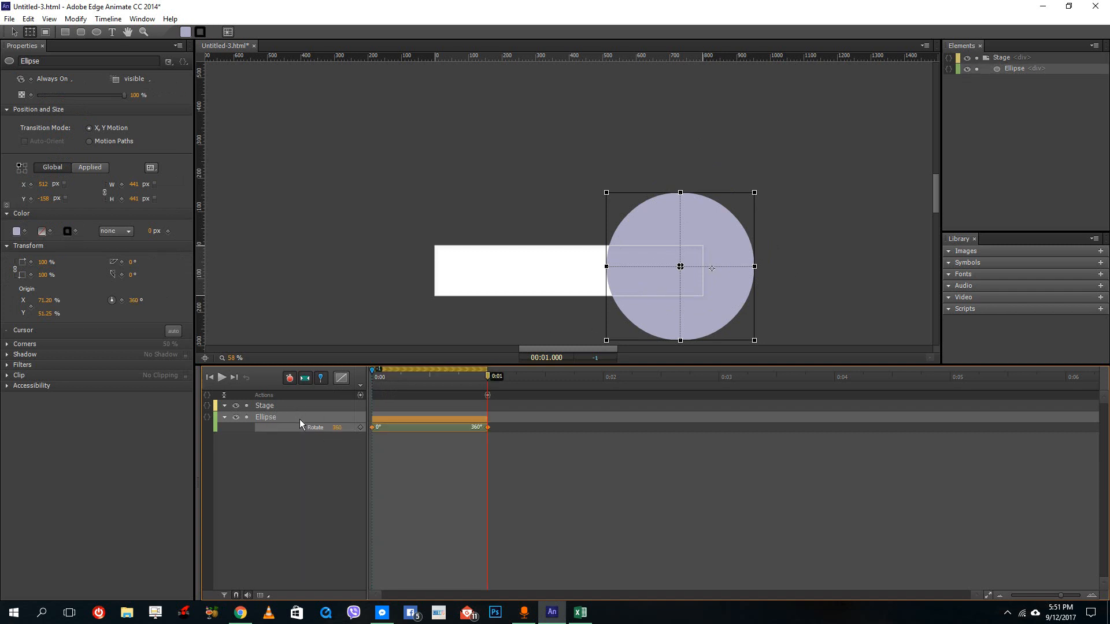
pyautogui.click(270, 420)
pyautogui.rightClick(263, 418)
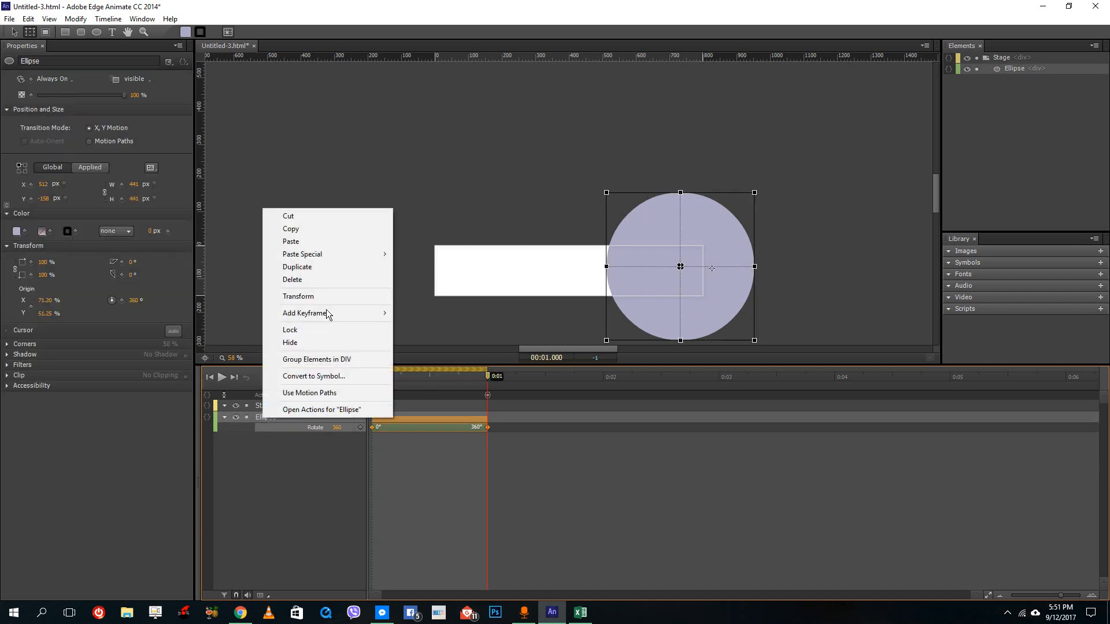
pyautogui.click(316, 267)
pyautogui.moveTo(661, 299); pyautogui.dragTo(408, 303)
pyautogui.click(831, 264)
pyautogui.moveTo(413, 377); pyautogui.dragTo(490, 377)
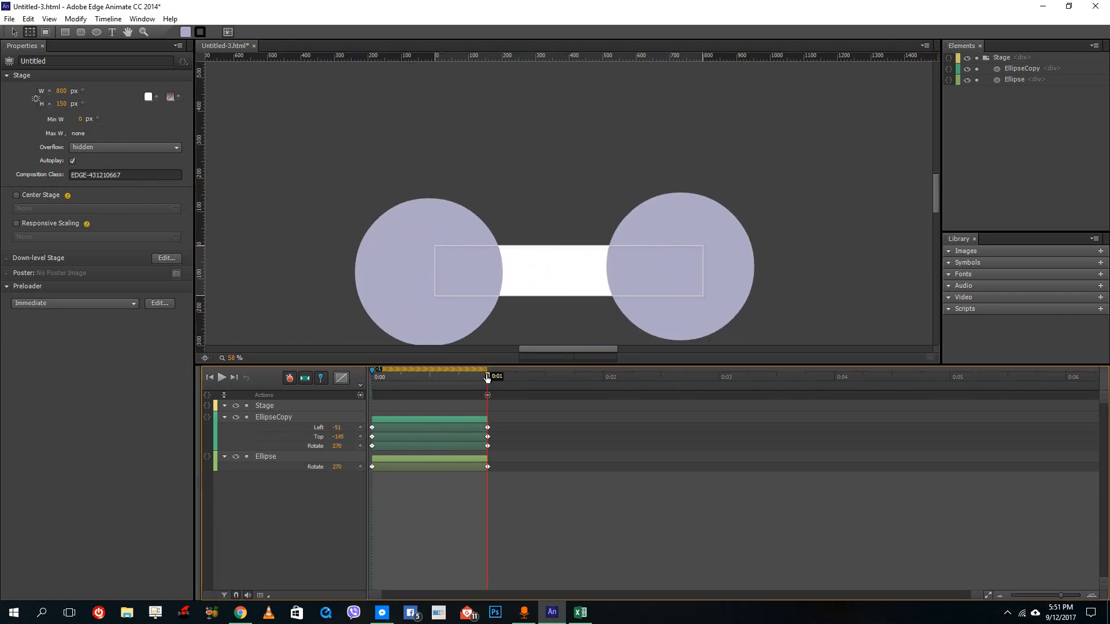
# Delete the copied circle's Left transition and, with the Pin off, reposition it over the stage's left end at about X -325 px, Y -165 px
pyautogui.click(321, 427)
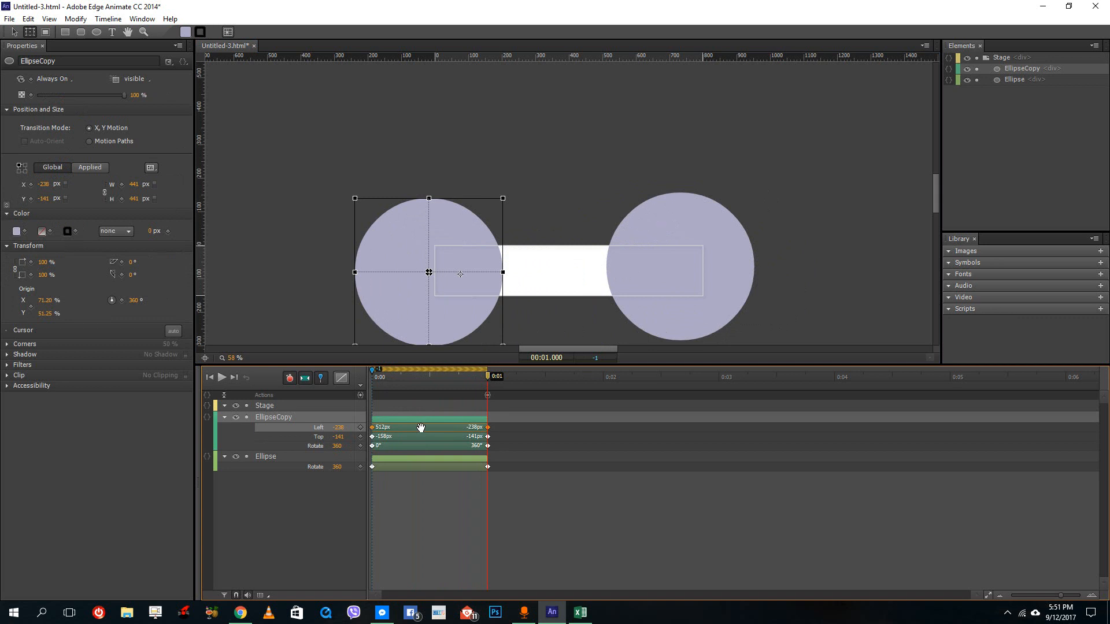
pyautogui.press('Delete')
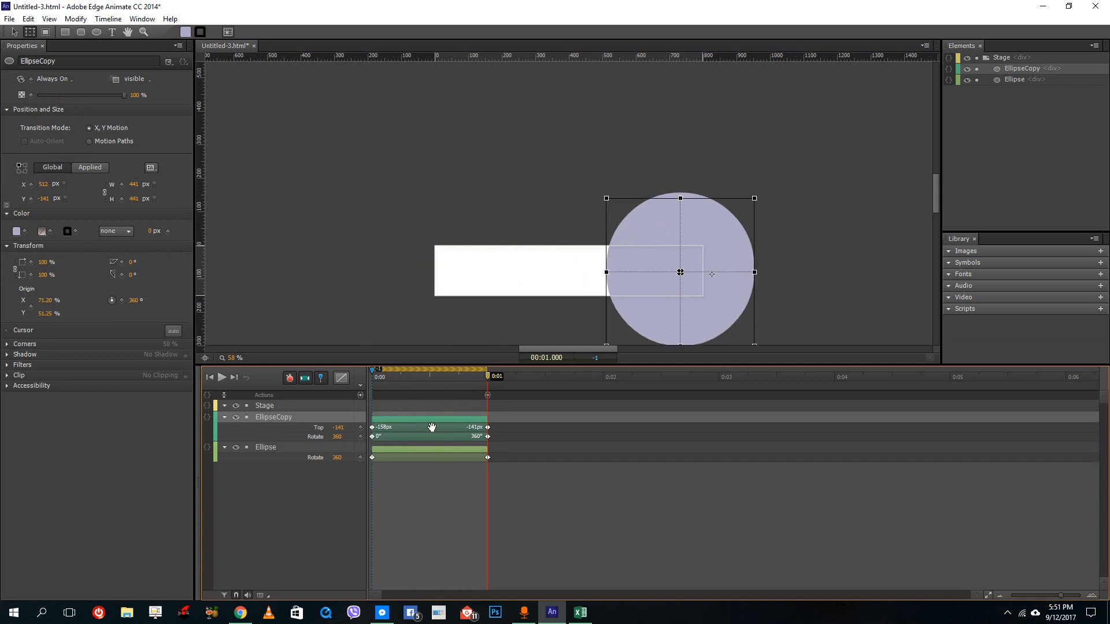
pyautogui.click(321, 378)
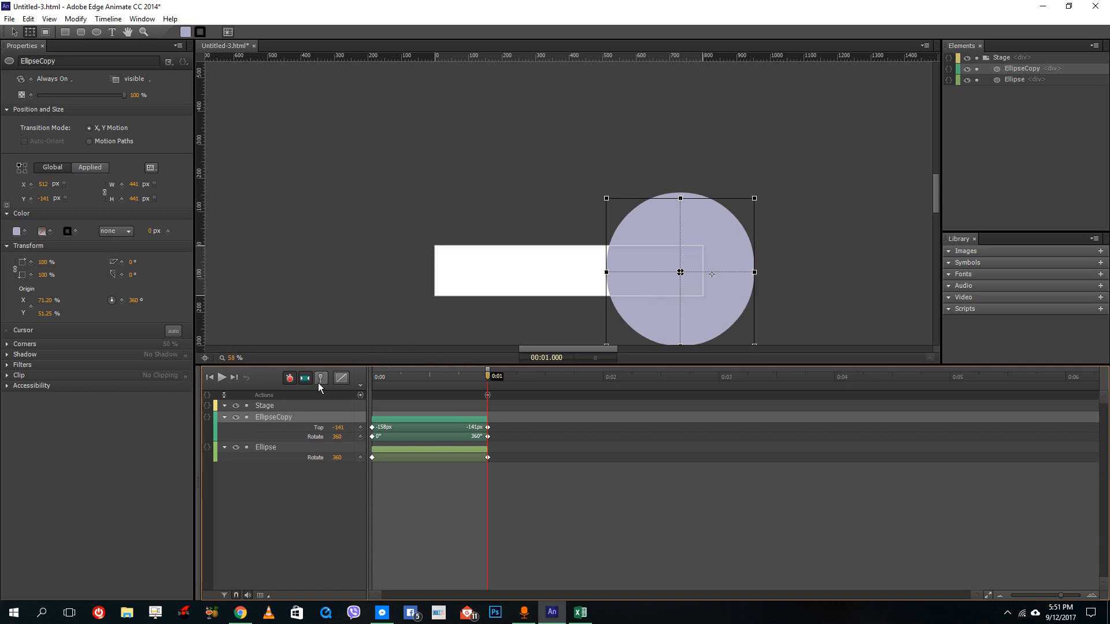
pyautogui.moveTo(677, 279); pyautogui.dragTo(471, 302)
pyautogui.press('space')
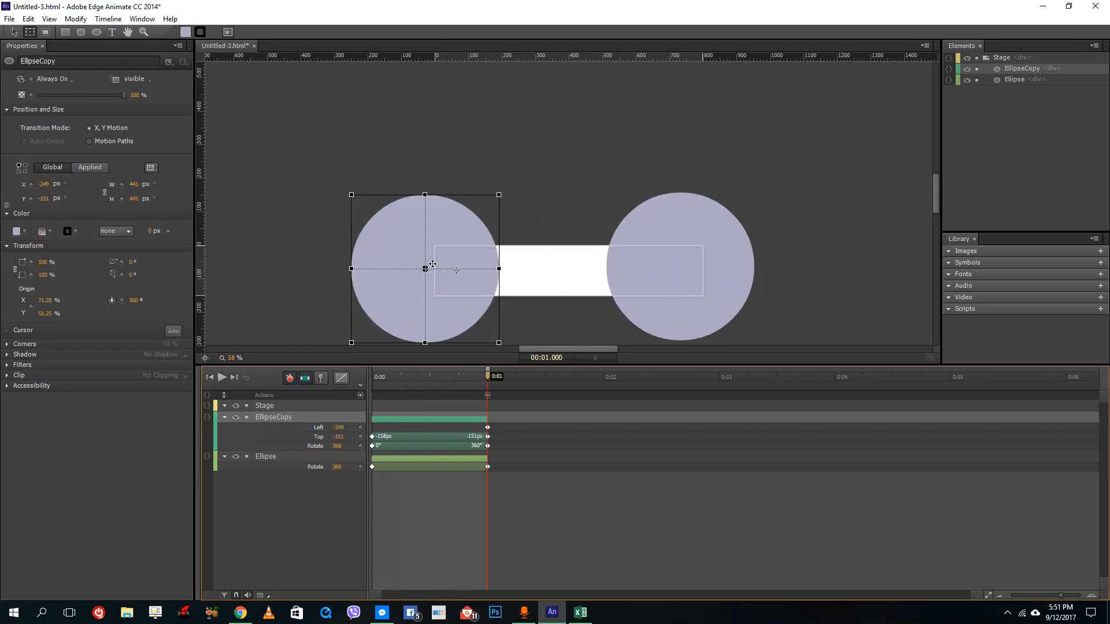
pyautogui.moveTo(446, 314); pyautogui.dragTo(423, 310)
# Move the original circle slightly farther right, to about X 543 px, Y -165 px
pyautogui.click(683, 307)
pyautogui.moveTo(707, 305); pyautogui.dragTo(717, 305)
pyautogui.click(788, 288)
# Add the text "OFFER" between the two circles and center it on the stage at about X 359 px, Y 55 px
pyautogui.click(110, 32)
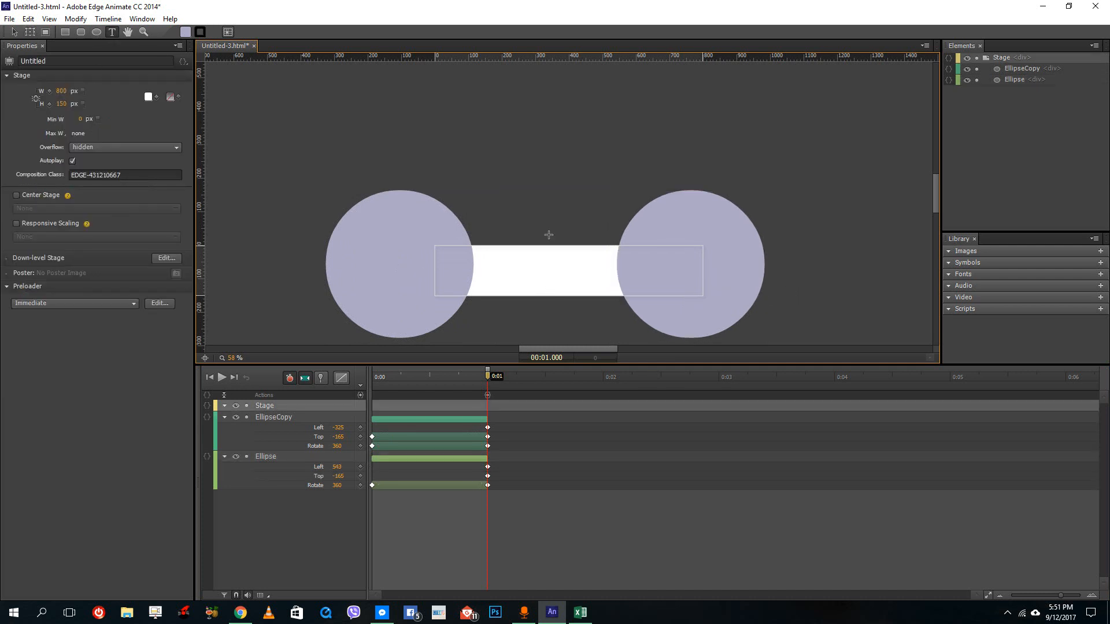
pyautogui.click(536, 264)
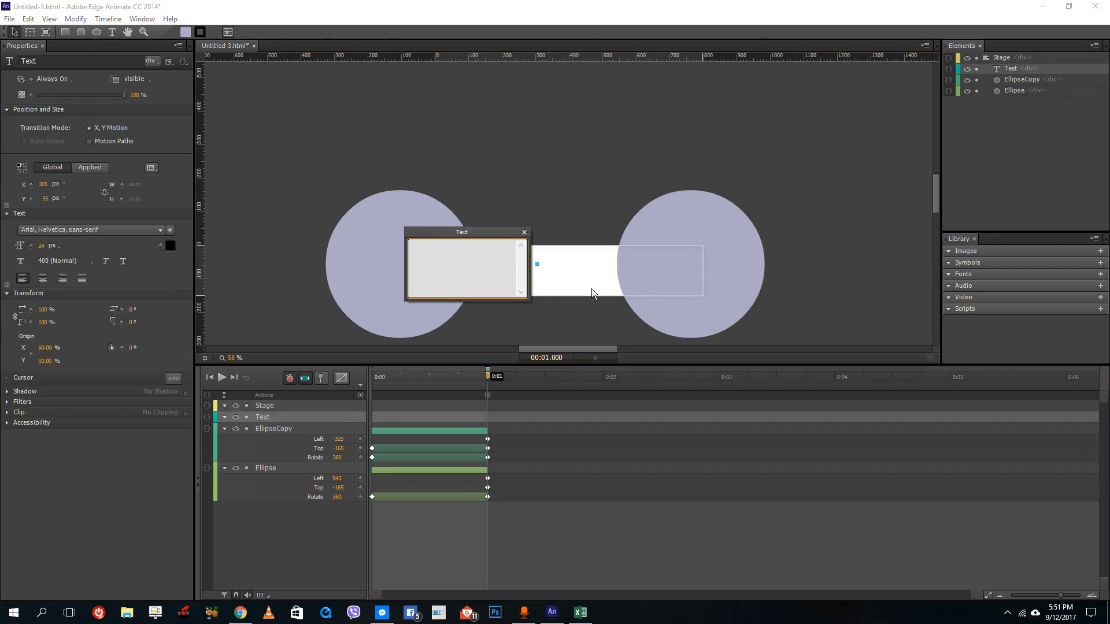
pyautogui.write('OFFER')
pyautogui.click(524, 232)
pyautogui.moveTo(559, 268); pyautogui.dragTo(578, 268)
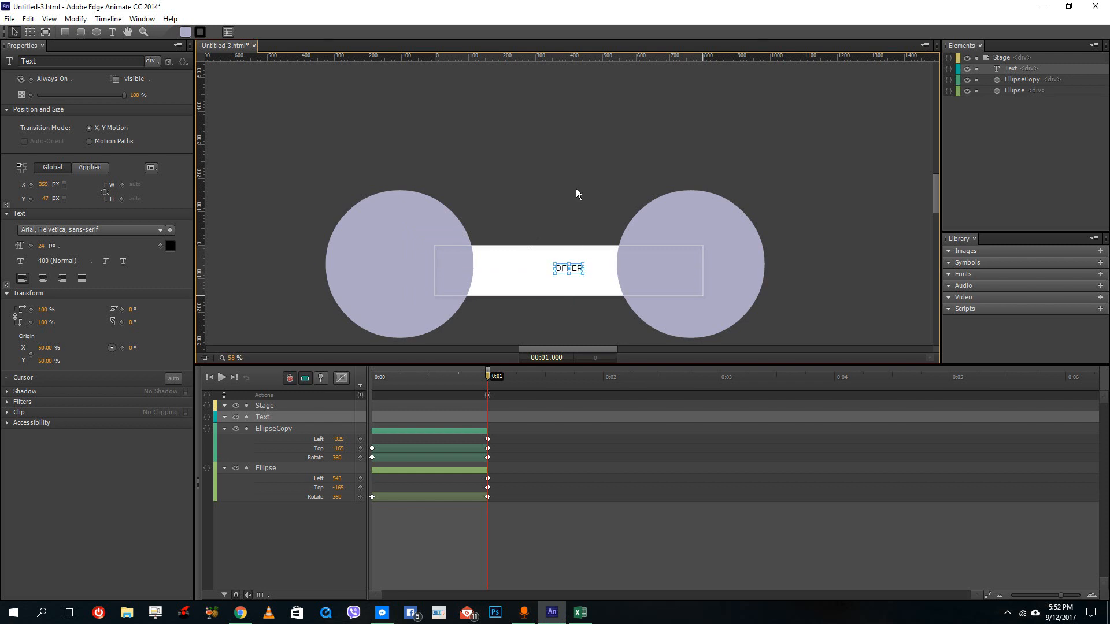
pyautogui.click(601, 296)
pyautogui.click(577, 265)
# Set the OFFER text's font weight to 900 (Black)
pyautogui.doubleClick(576, 266)
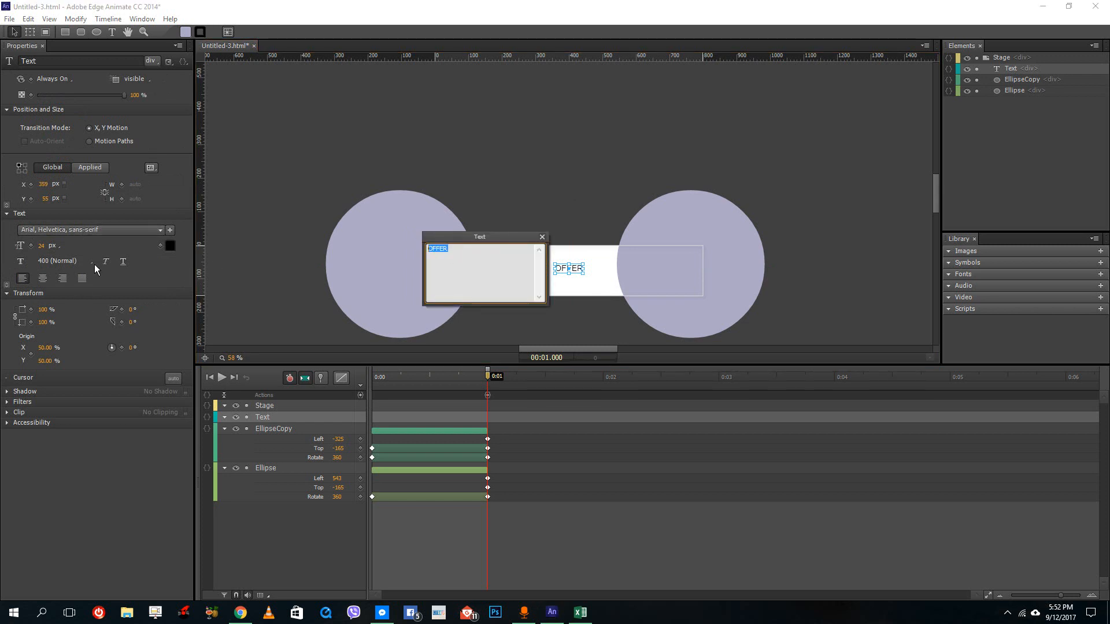
pyautogui.click(33, 278)
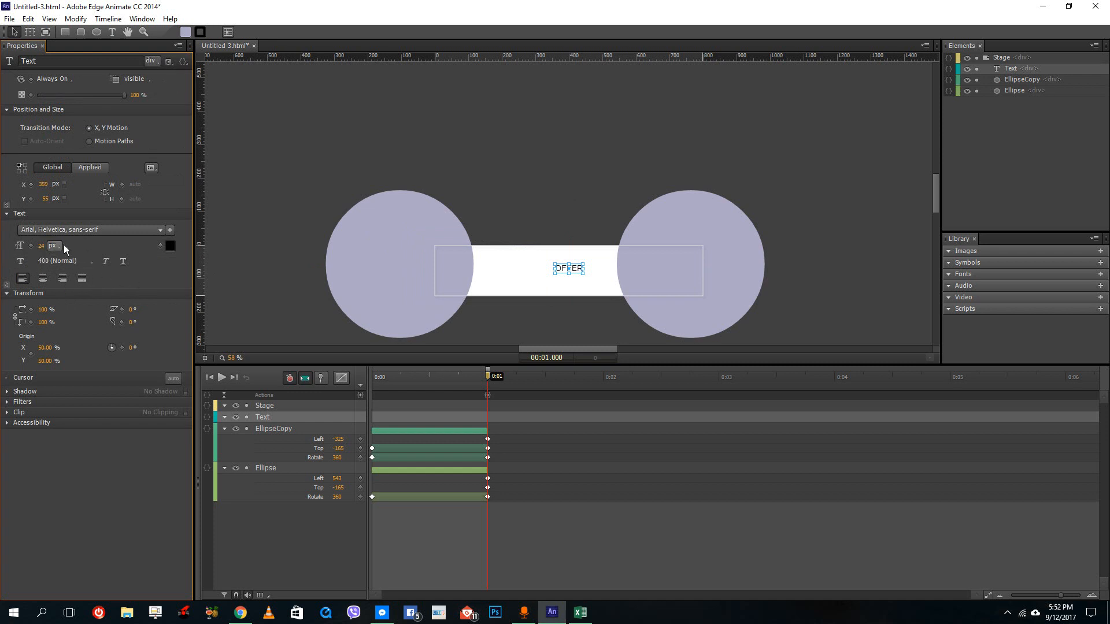
pyautogui.click(61, 261)
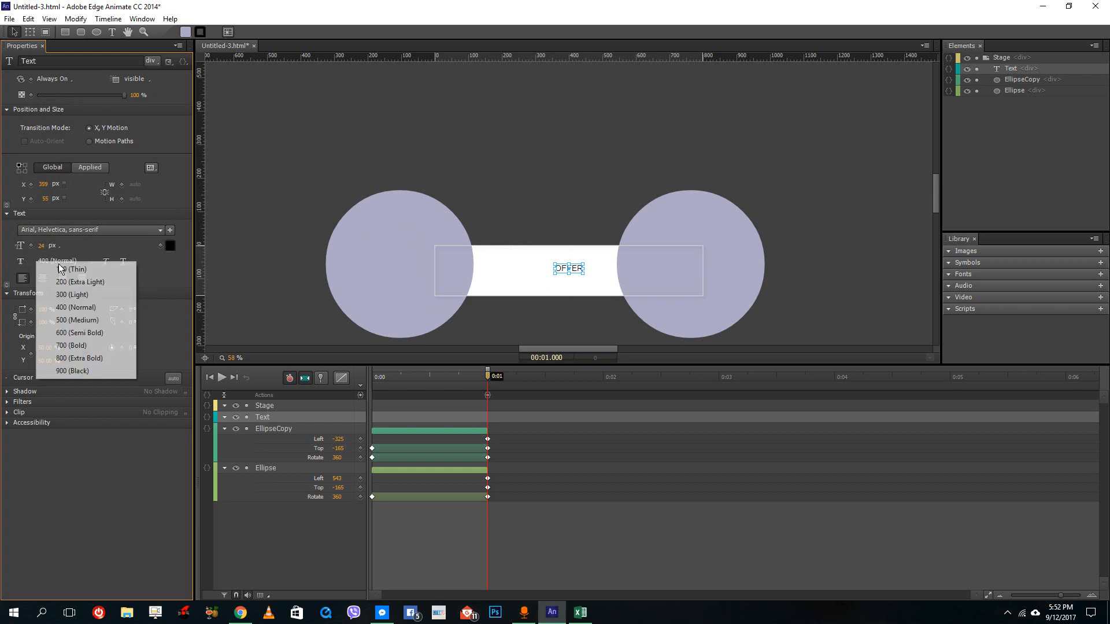
pyautogui.click(81, 371)
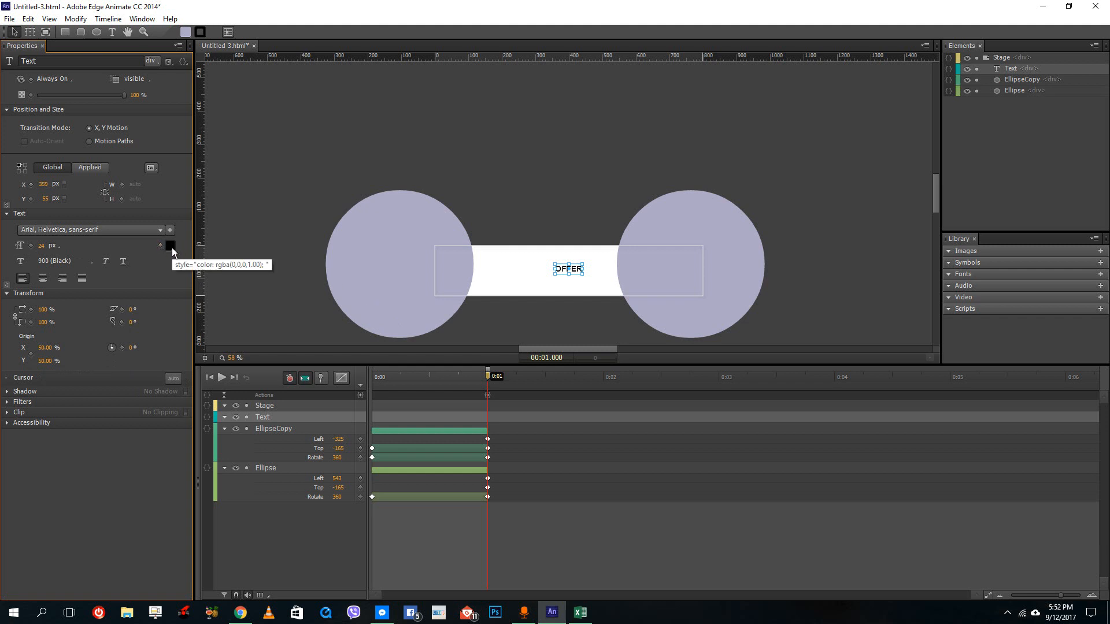
# Add a click event to the OFFER text with the Link in New Window action
pyautogui.rightClick(565, 269)
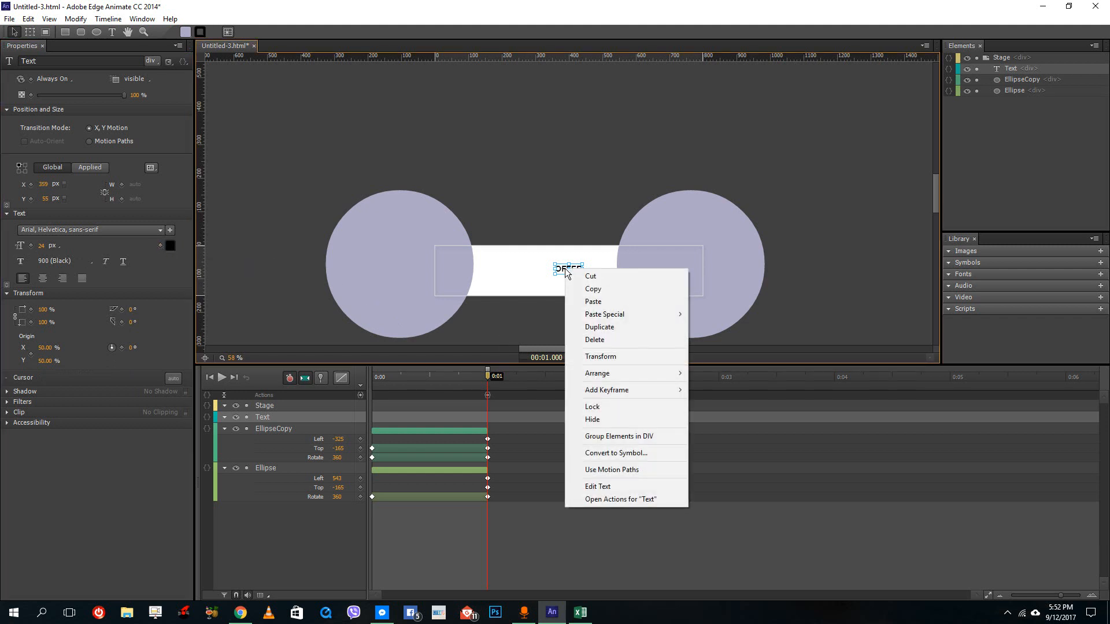
pyautogui.click(618, 498)
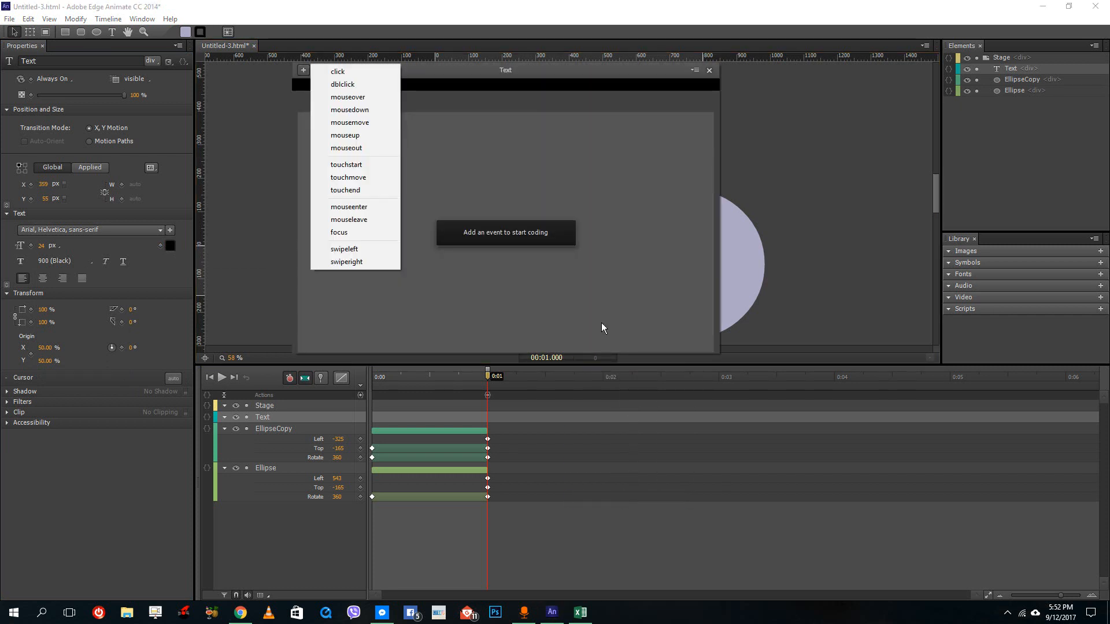
pyautogui.click(353, 72)
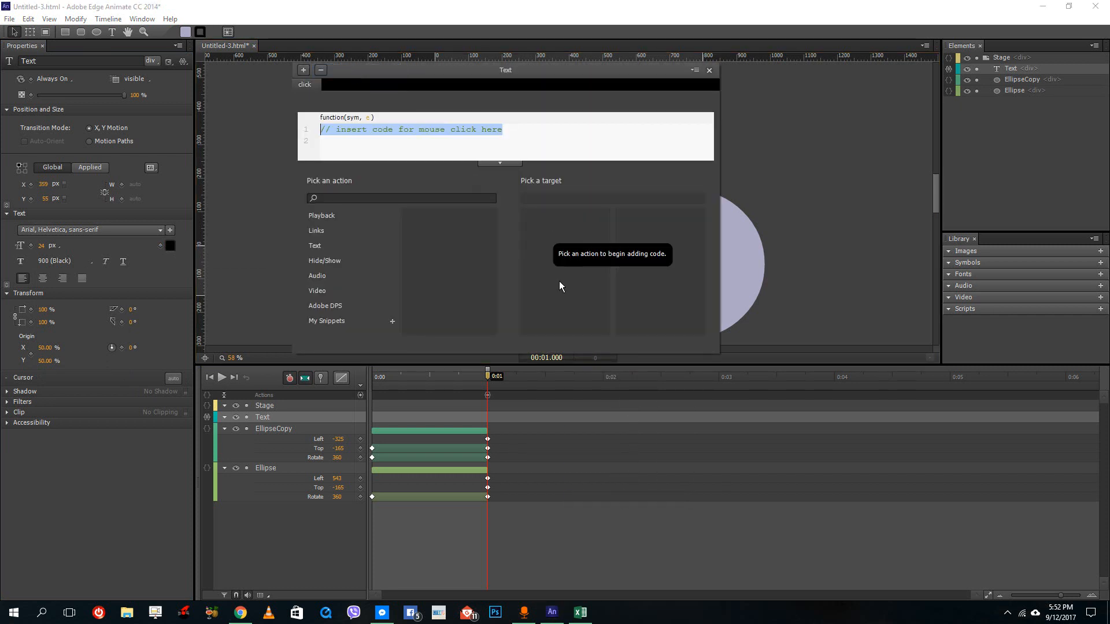
pyautogui.click(333, 233)
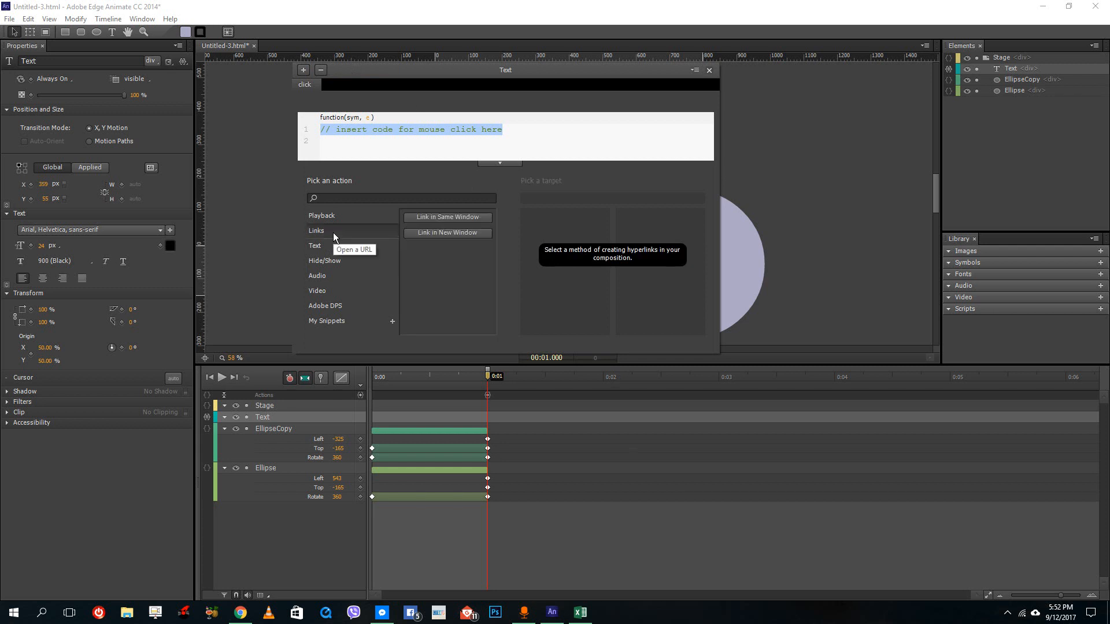
pyautogui.click(453, 232)
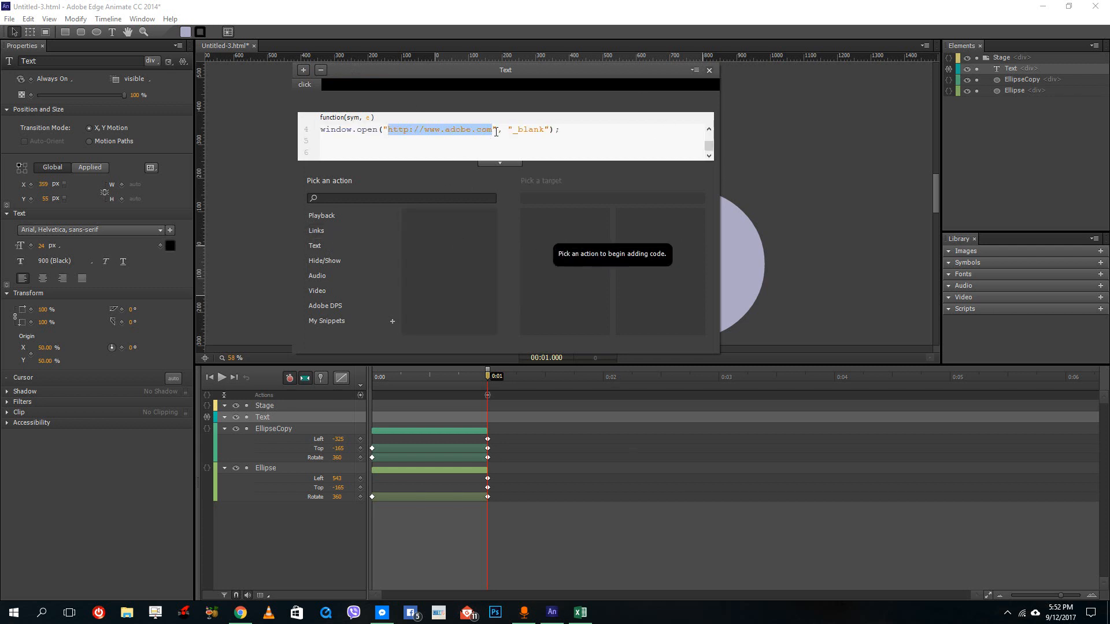
pyautogui.click(463, 136)
pyautogui.moveTo(445, 130); pyautogui.dragTo(474, 131)
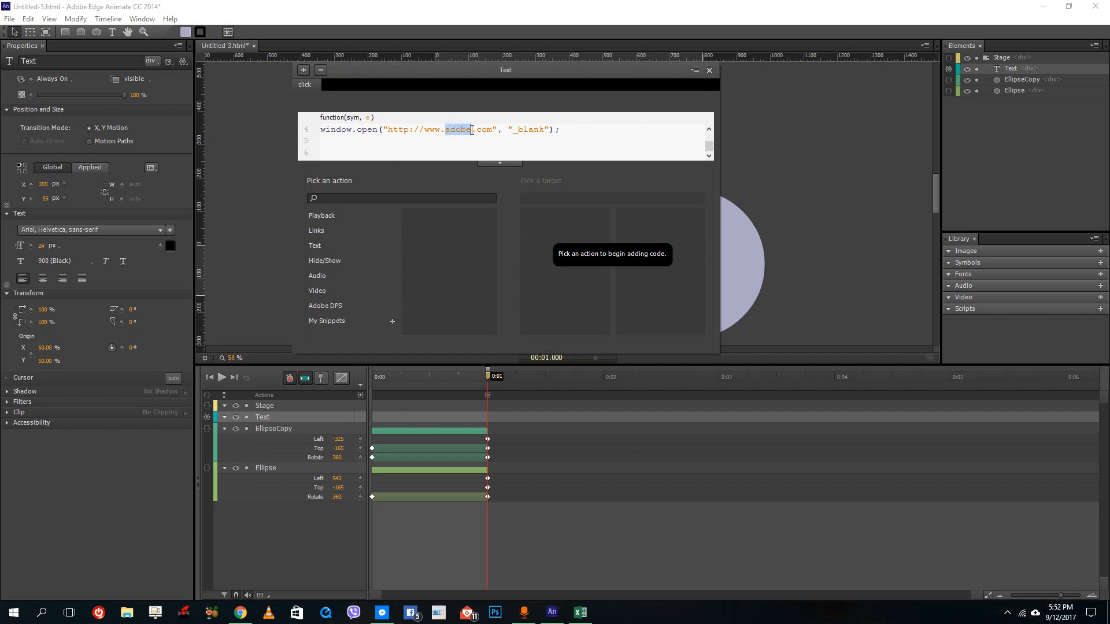
pyautogui.write('google')
pyautogui.click(708, 71)
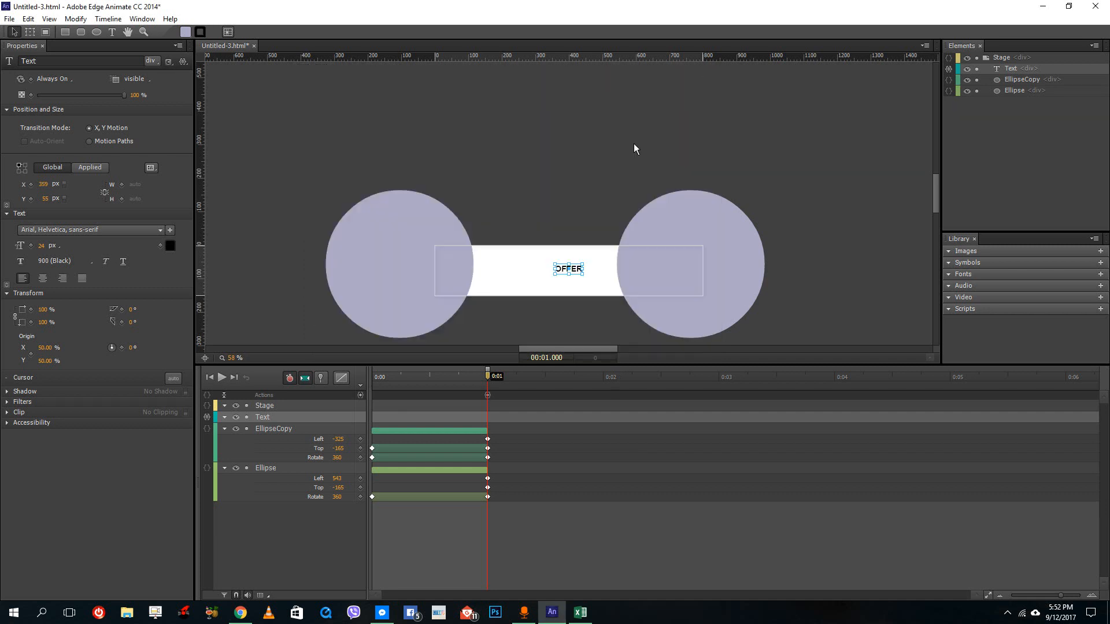
# Set the OFFER text's cursor to the pointing hand
pyautogui.click(851, 188)
pyautogui.click(555, 271)
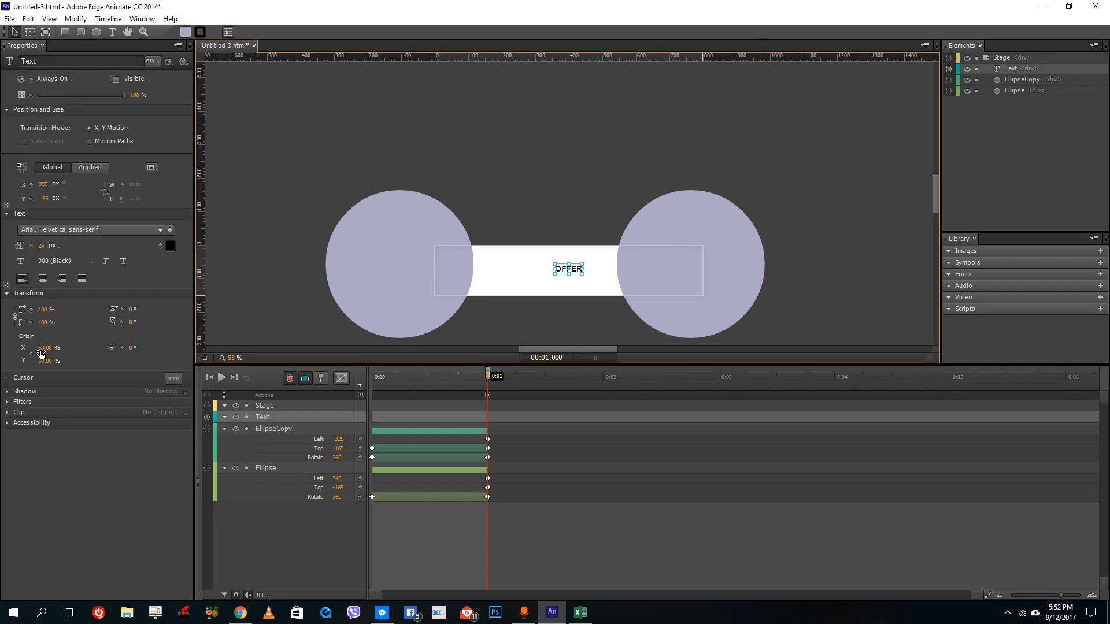
pyautogui.click(168, 379)
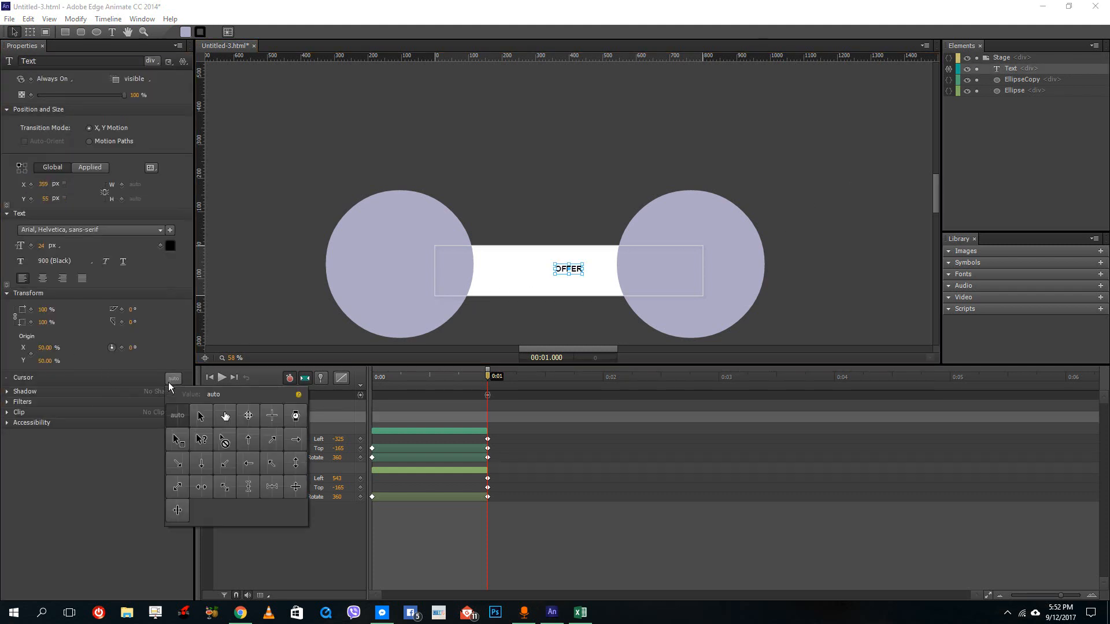
pyautogui.click(225, 418)
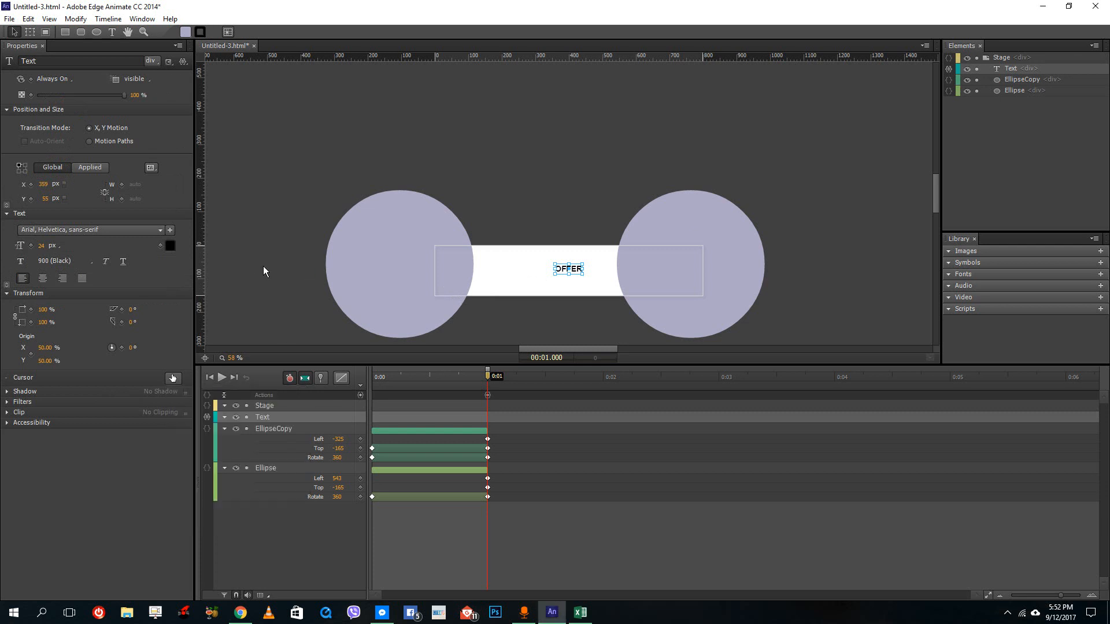
pyautogui.click(163, 483)
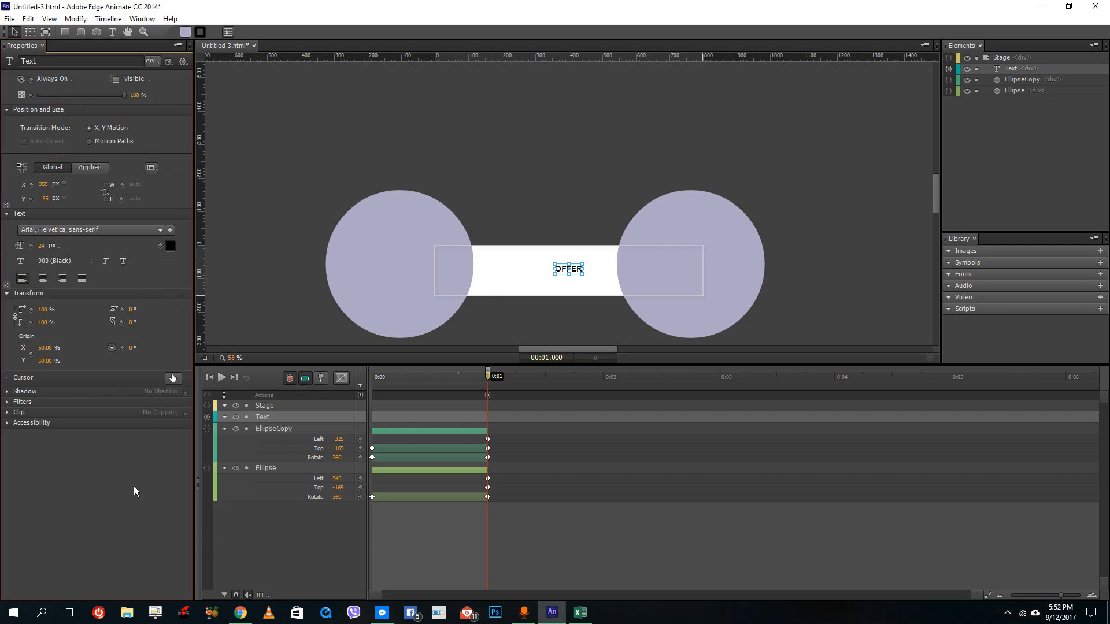
# Apply a radial background gradient to the stage with a white center color
pyautogui.click(271, 167)
pyautogui.click(148, 96)
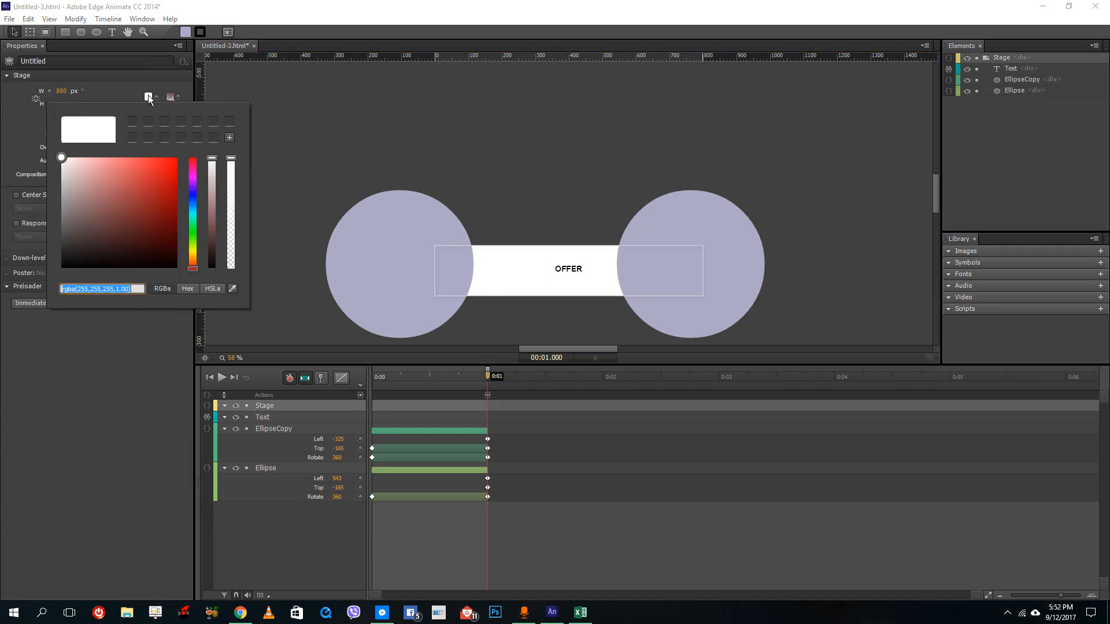
pyautogui.click(170, 97)
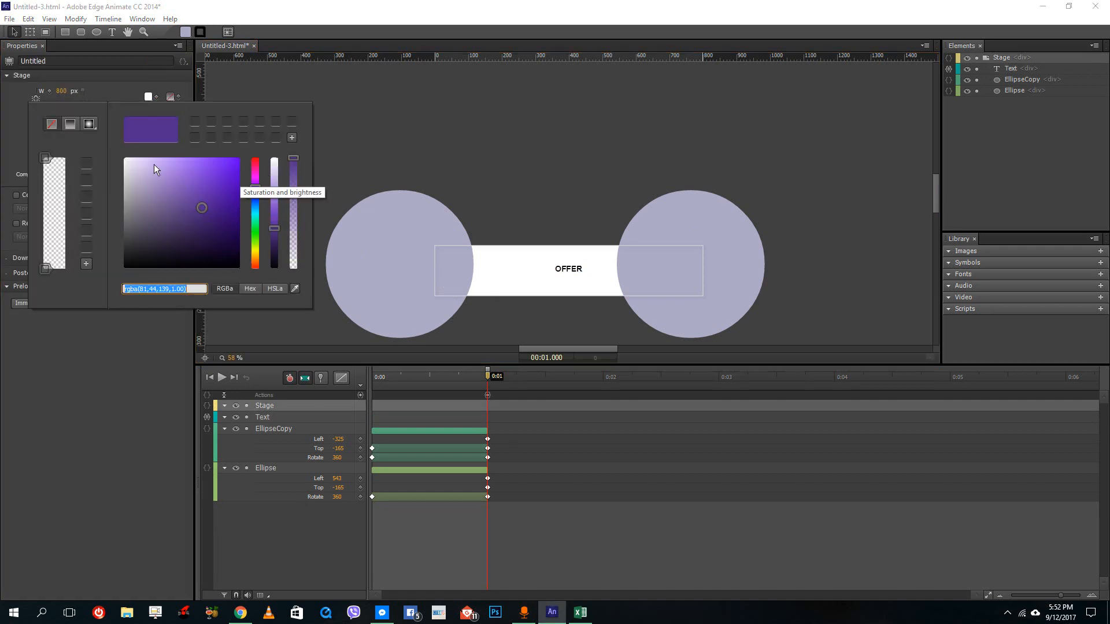
pyautogui.click(124, 157)
pyautogui.click(89, 125)
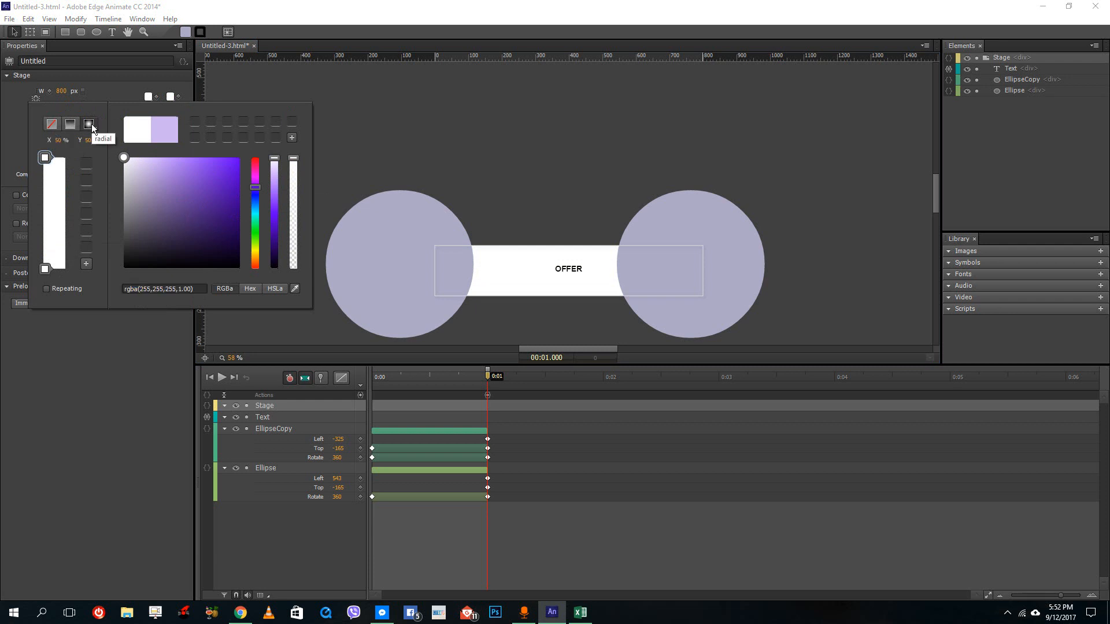
pyautogui.click(44, 157)
pyautogui.click(160, 164)
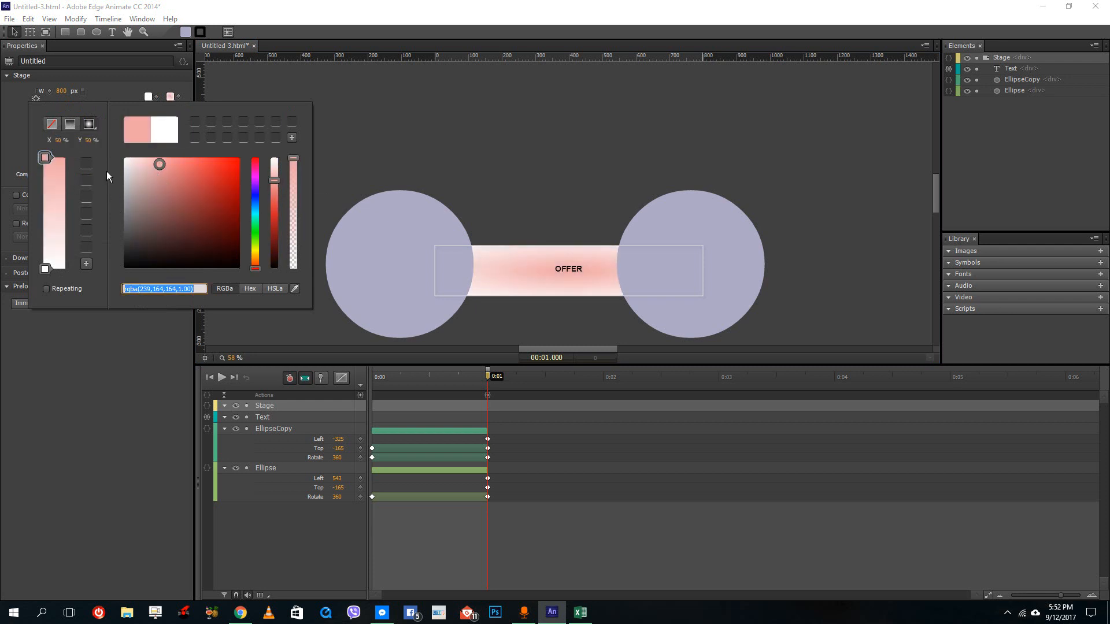
pyautogui.moveTo(151, 168); pyautogui.dragTo(99, 139)
# Set the outer color stop of the stage's radial gradient to a light pink
pyautogui.click(44, 268)
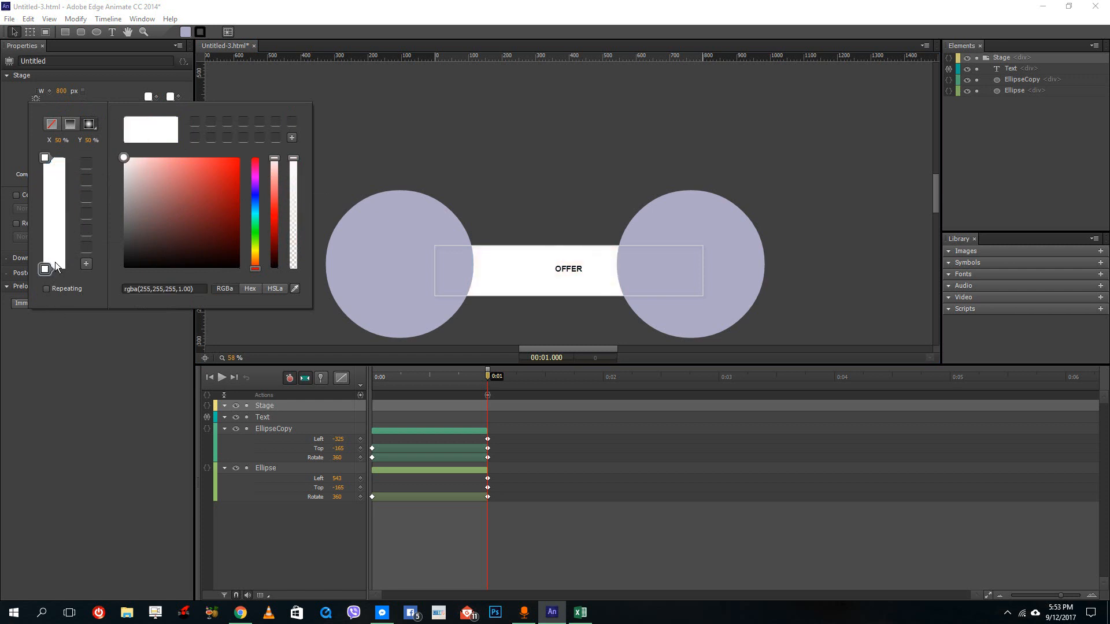
pyautogui.moveTo(255, 175); pyautogui.dragTo(255, 169)
pyautogui.moveTo(160, 163); pyautogui.dragTo(169, 169)
pyautogui.click(609, 113)
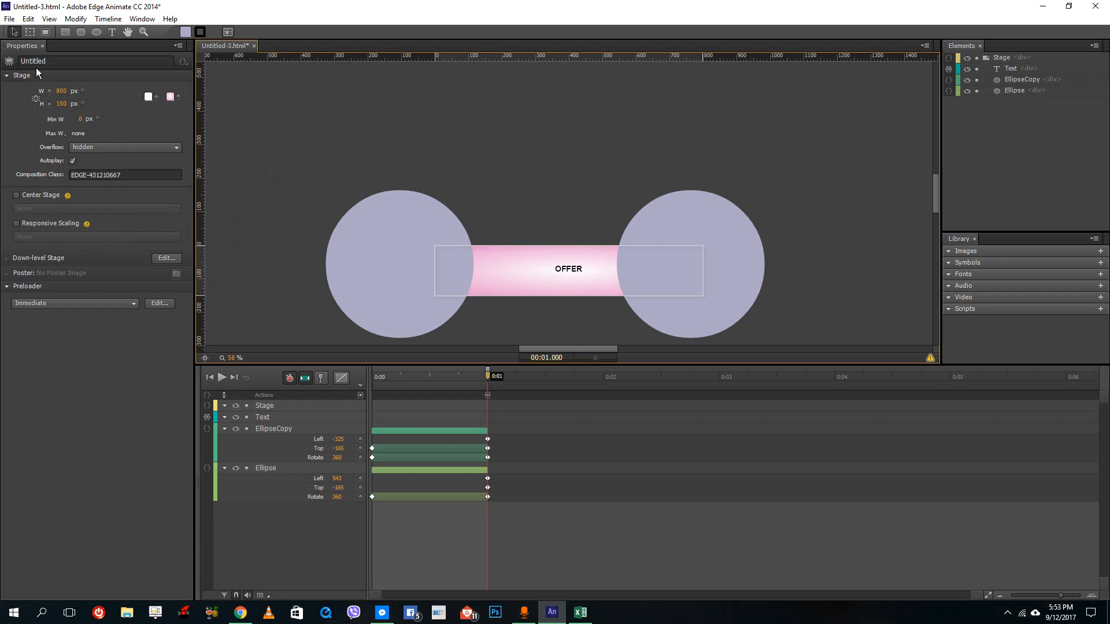
# Preview the banner in the browser, test the OFFER link, and close the page it opens
pyautogui.click(572, 269)
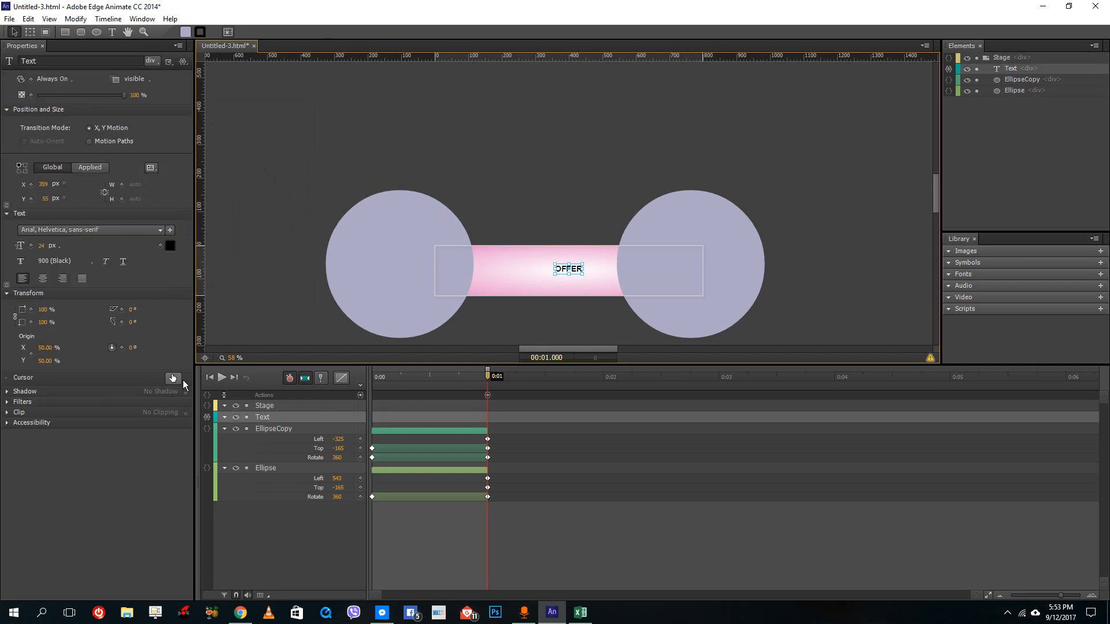
pyautogui.click(9, 19)
pyautogui.click(70, 202)
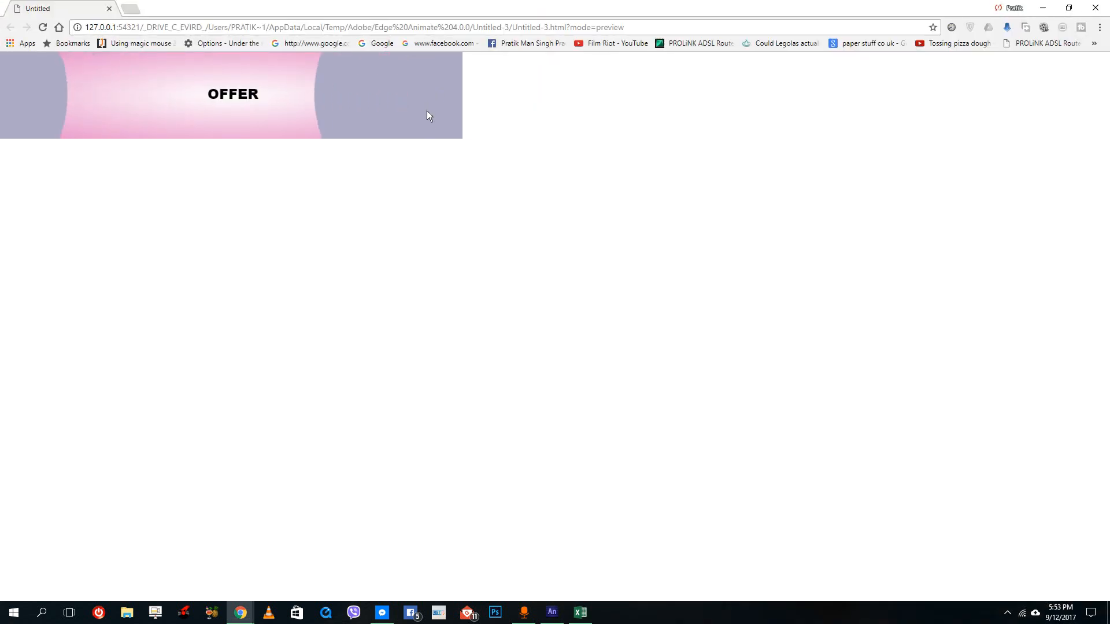
pyautogui.click(239, 101)
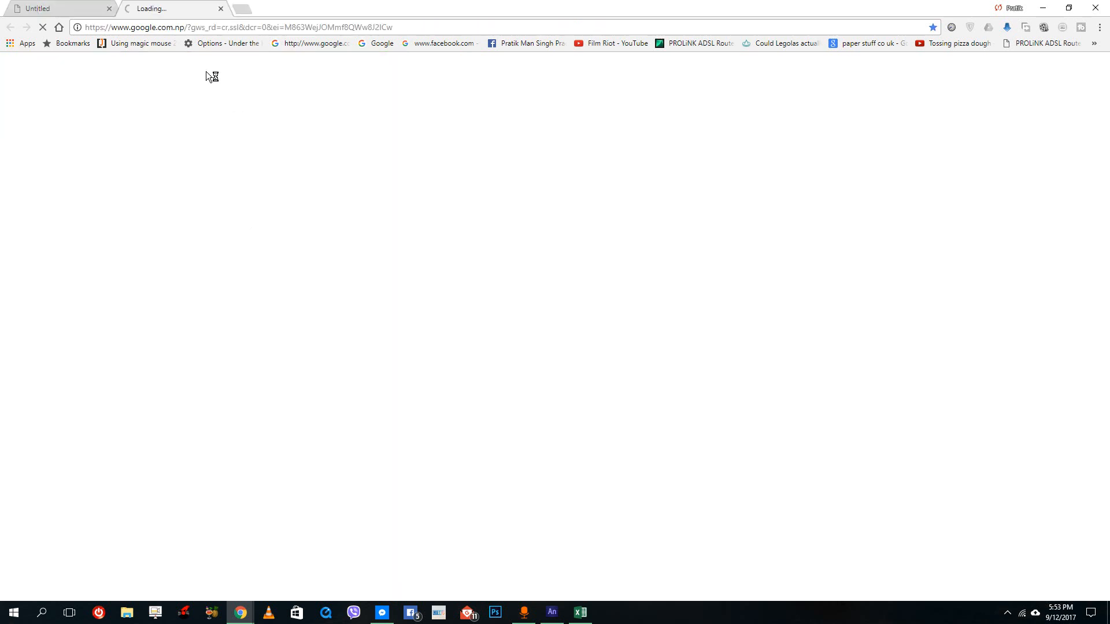
pyautogui.click(220, 9)
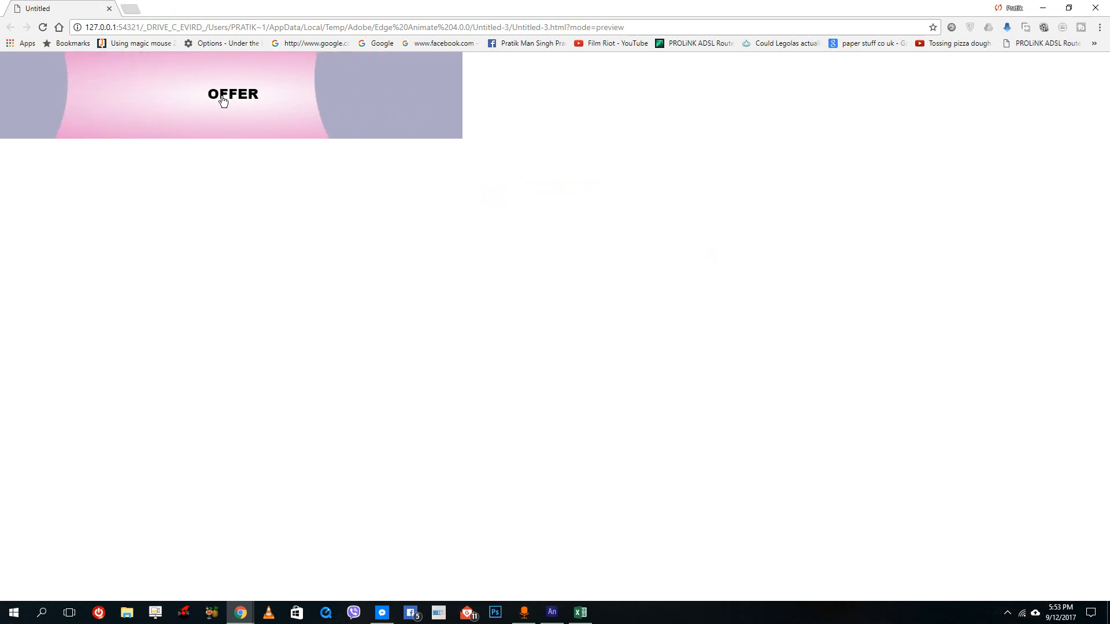